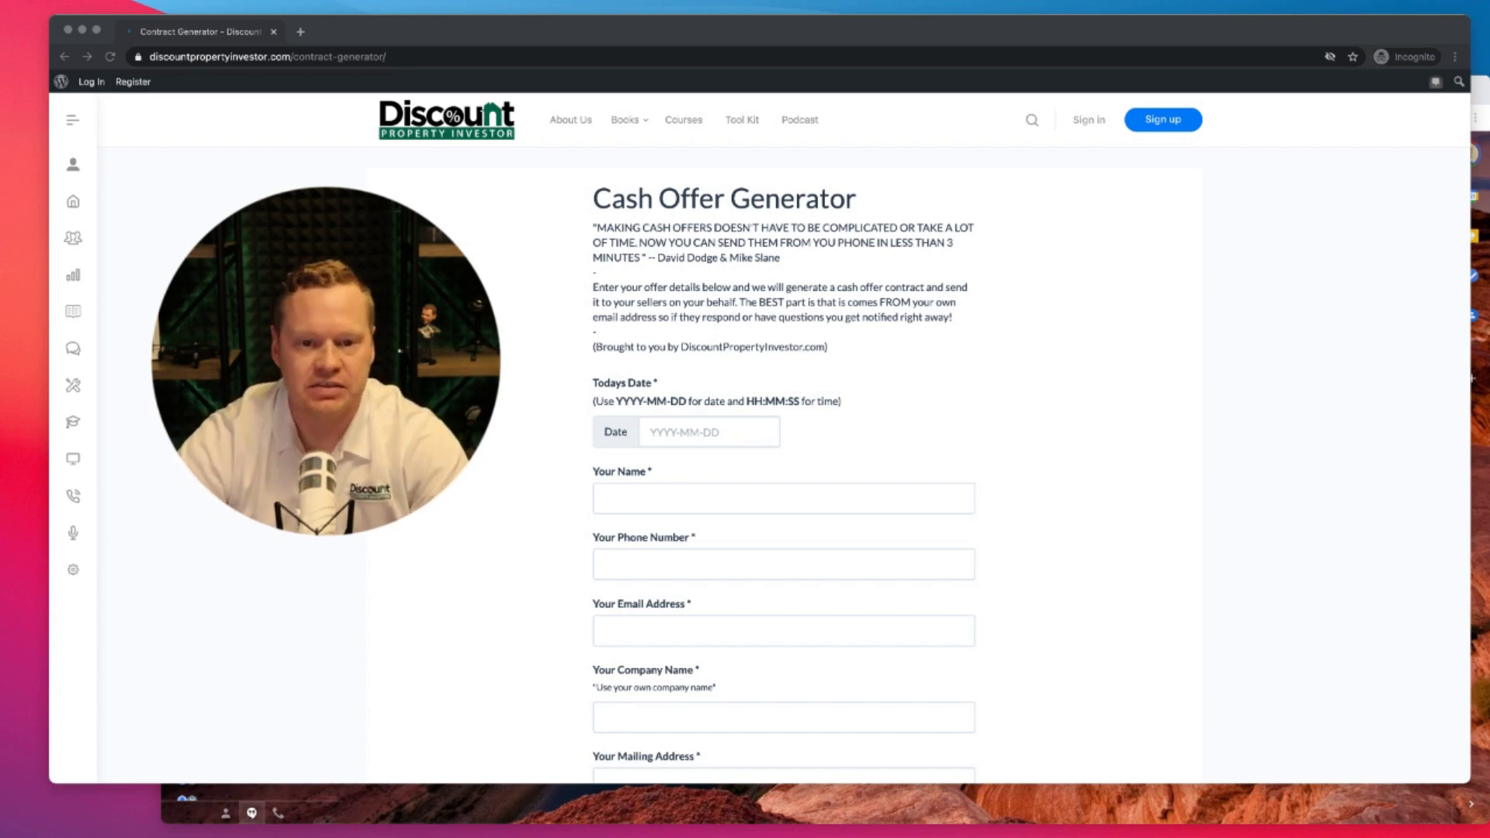
Step: Load the cashoffercontract.com site in the browser
left_click(448, 65)
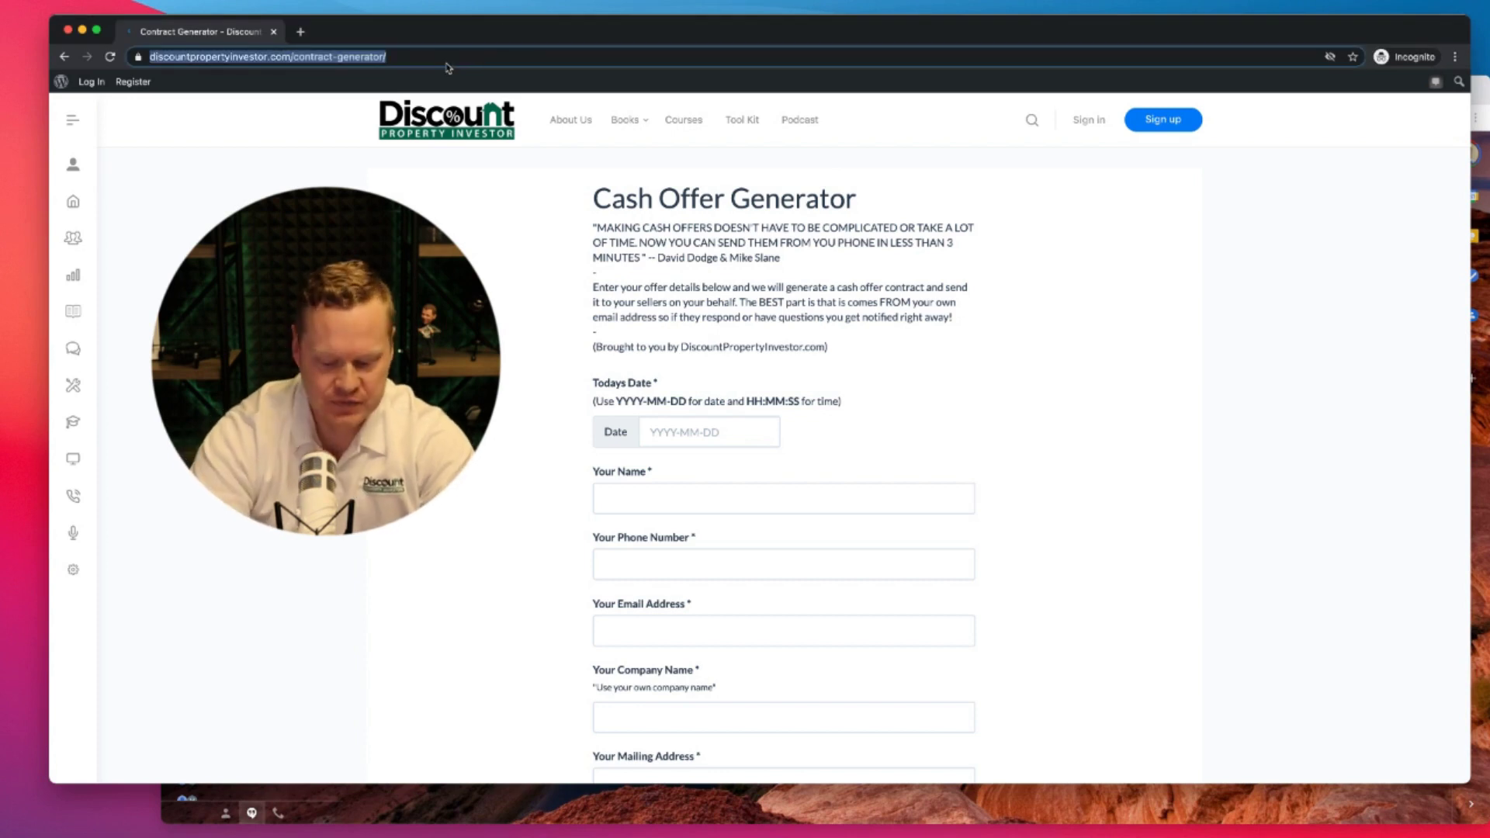
type("cash")
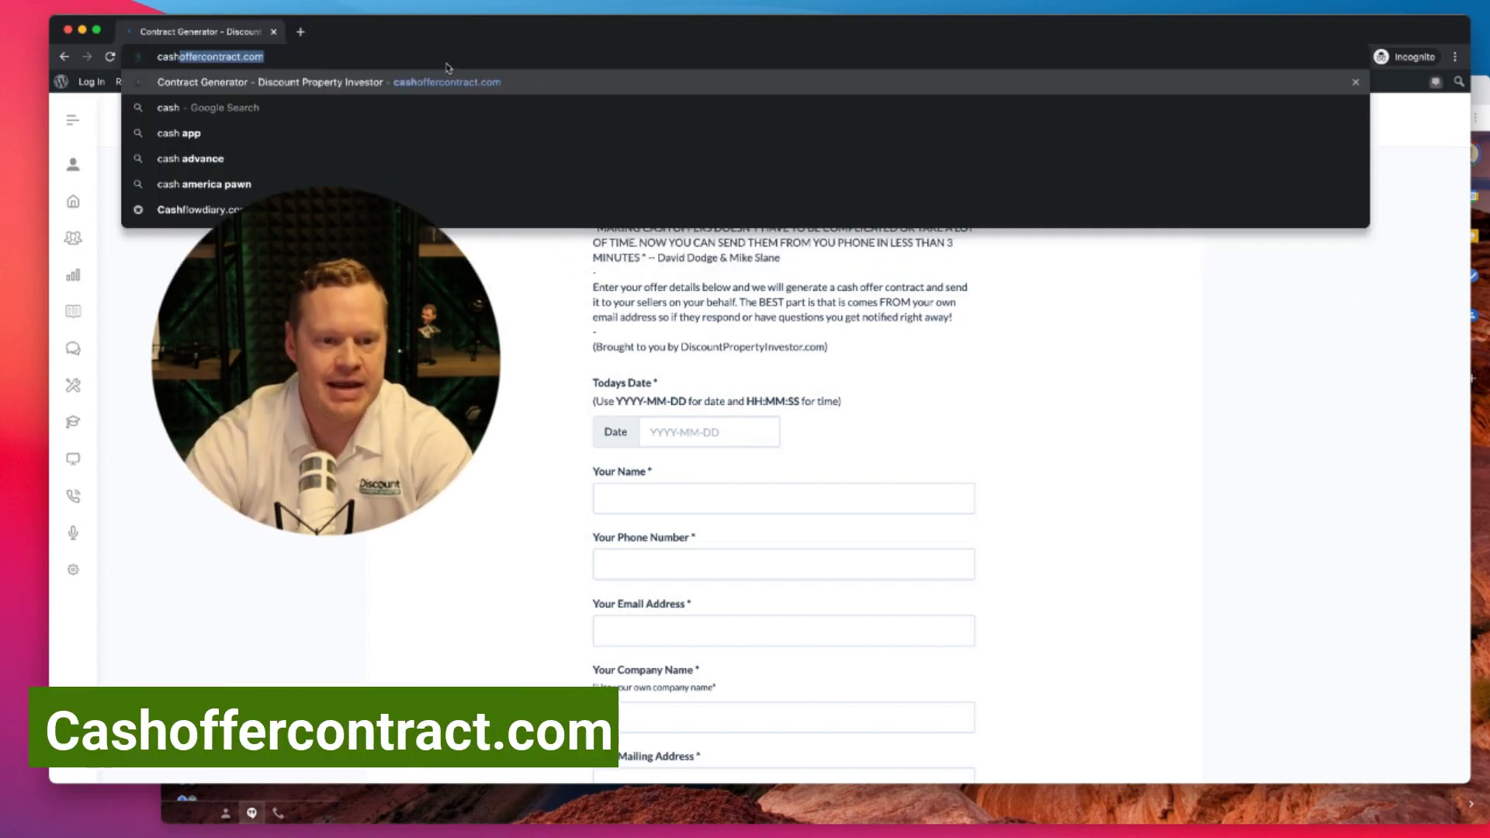
key("Right")
key("Return")
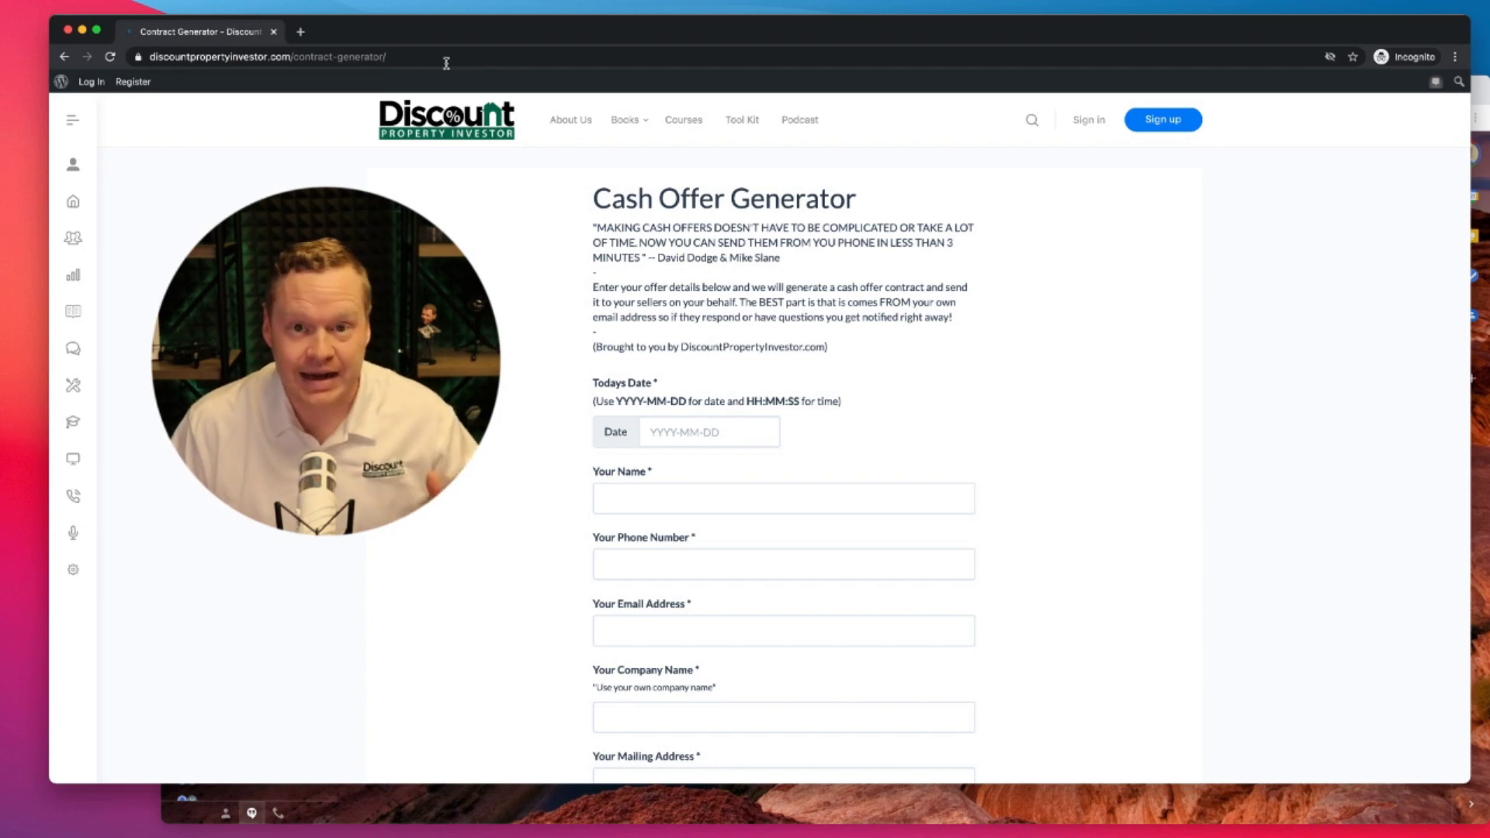
Step: Enter 2021-01-04 as the offer form's Date
left_click(718, 426)
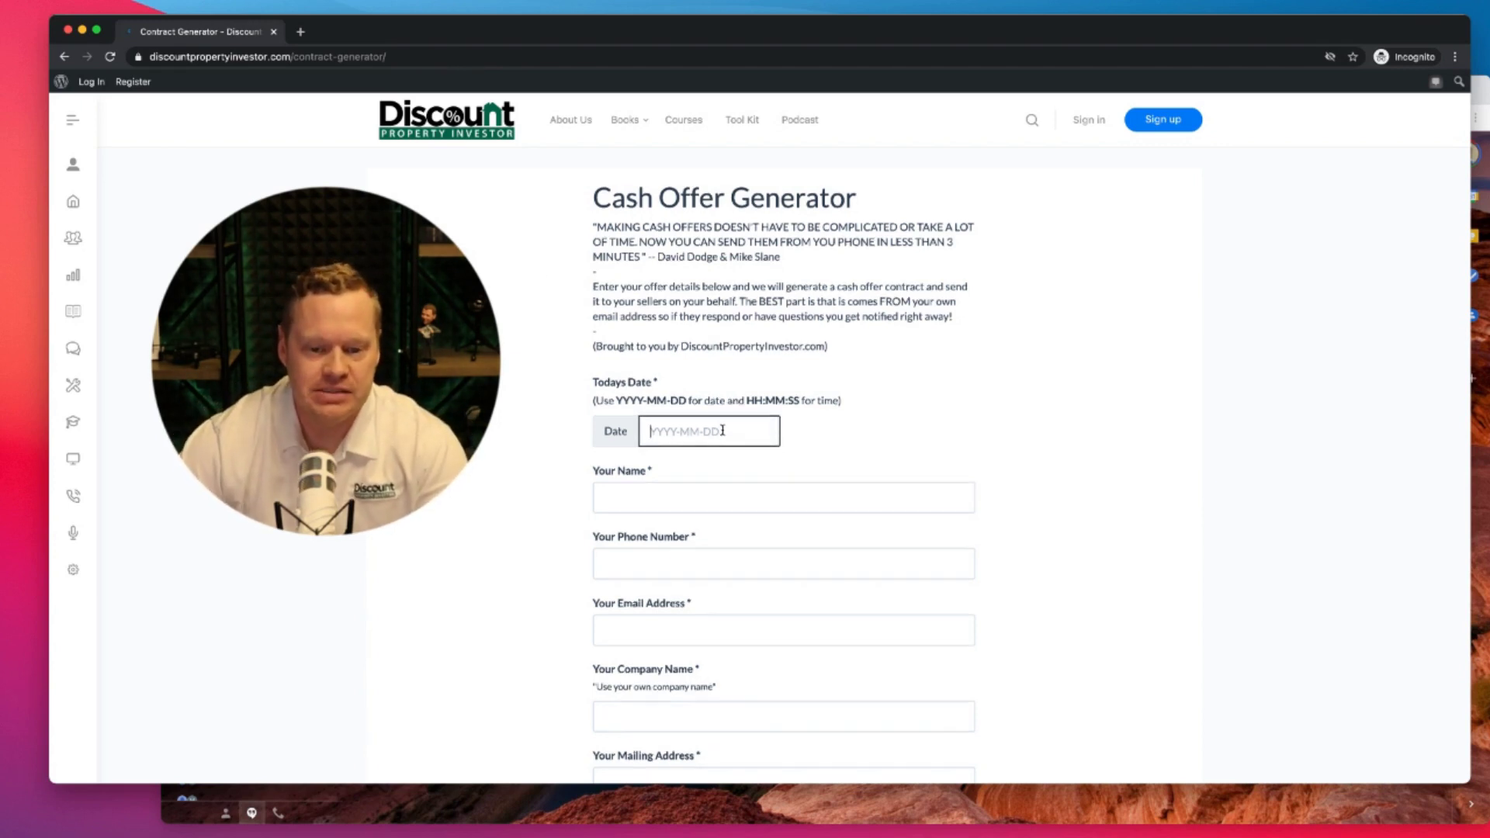
scroll(718, 428, "down", 2)
scroll(720, 431, "down", 1)
scroll(723, 436, "down", 2)
scroll(724, 435, "down", 2)
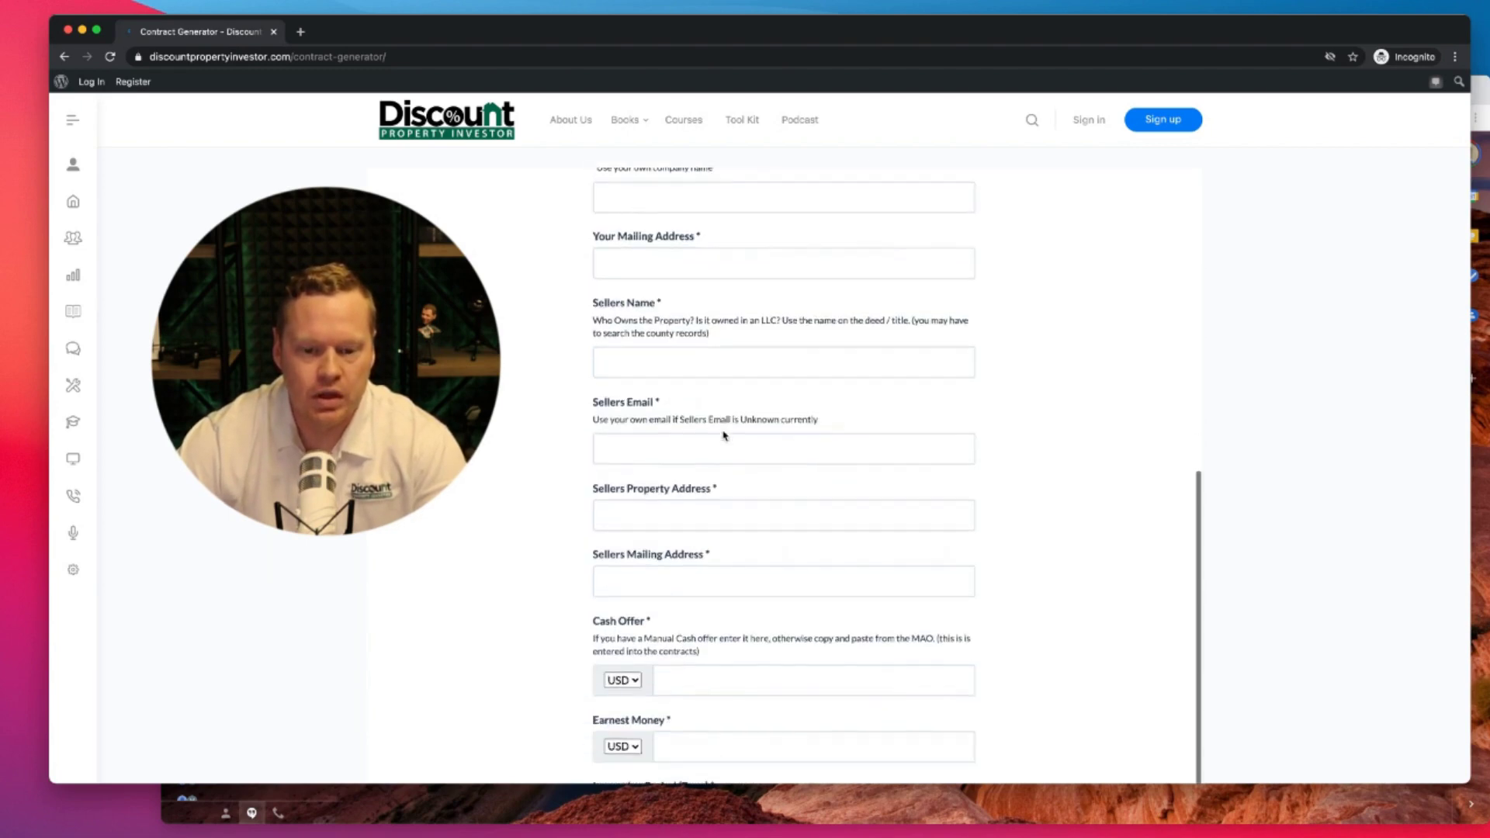
scroll(723, 435, "down", 1)
scroll(723, 436, "down", 2)
scroll(723, 435, "down", 2)
scroll(724, 435, "down", 4)
scroll(723, 435, "down", 1)
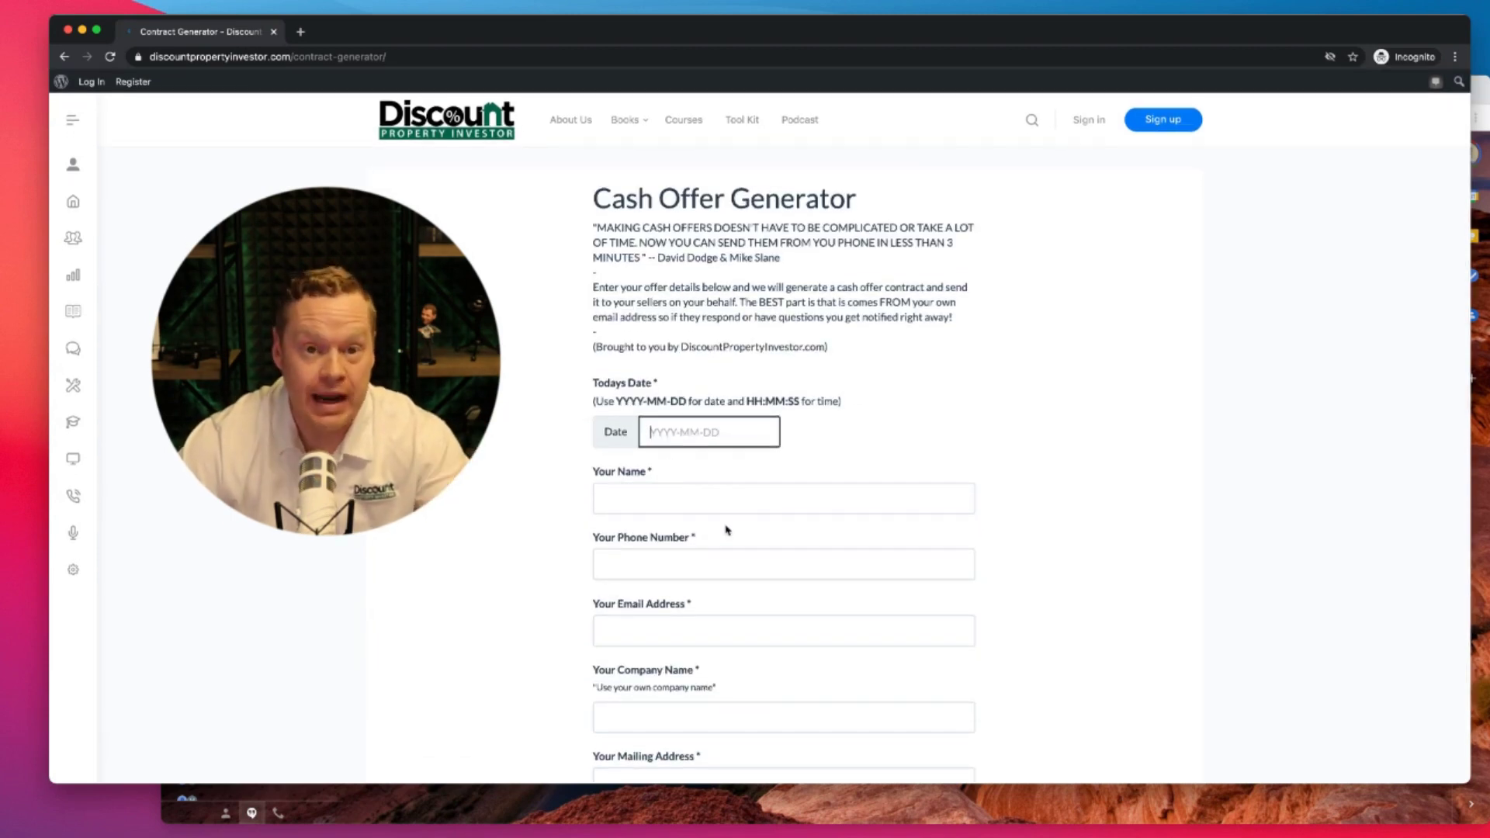
scroll(726, 529, "down", 1)
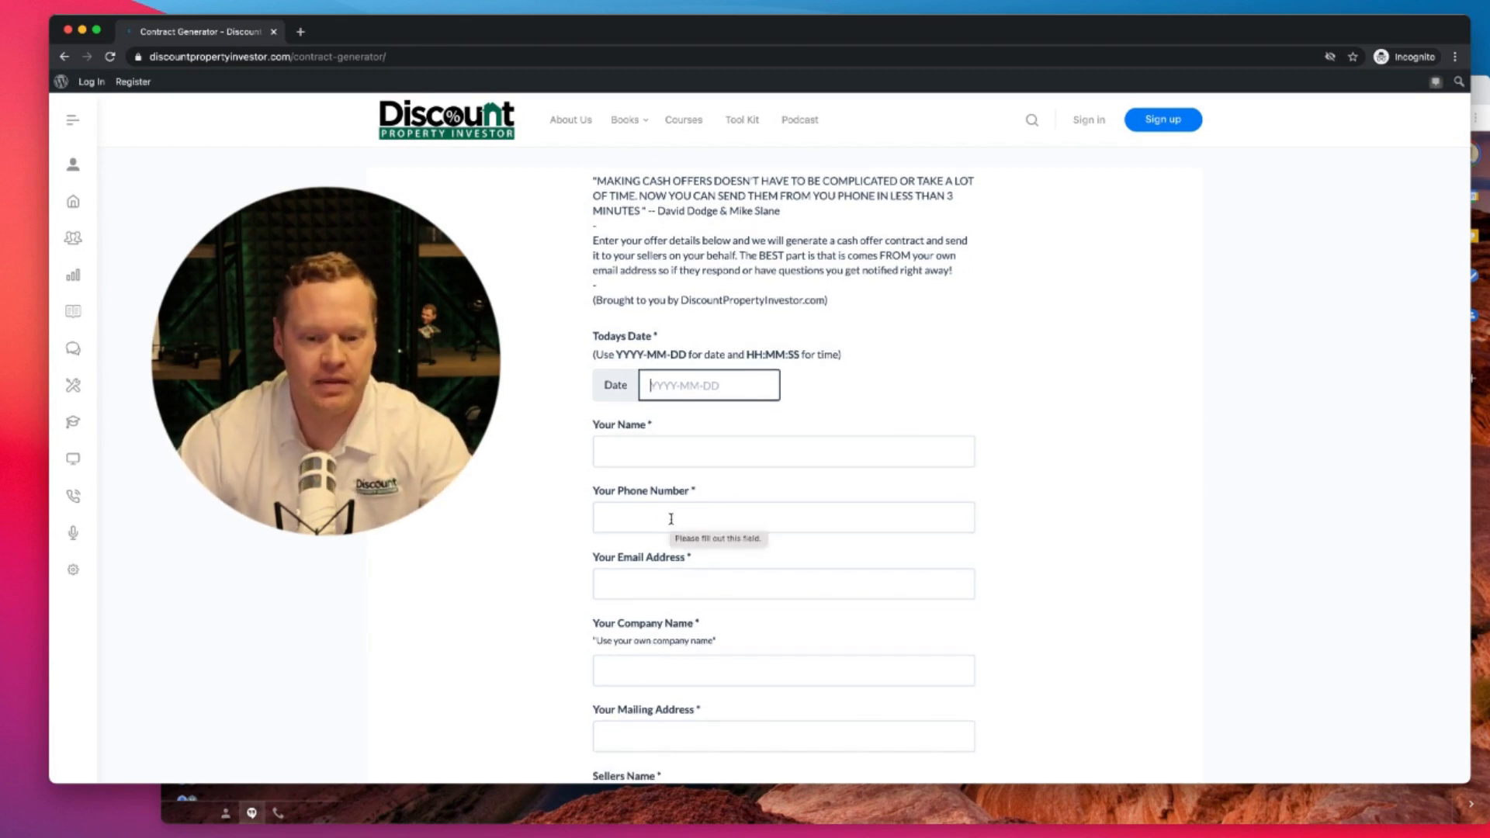
scroll(671, 518, "down", 3)
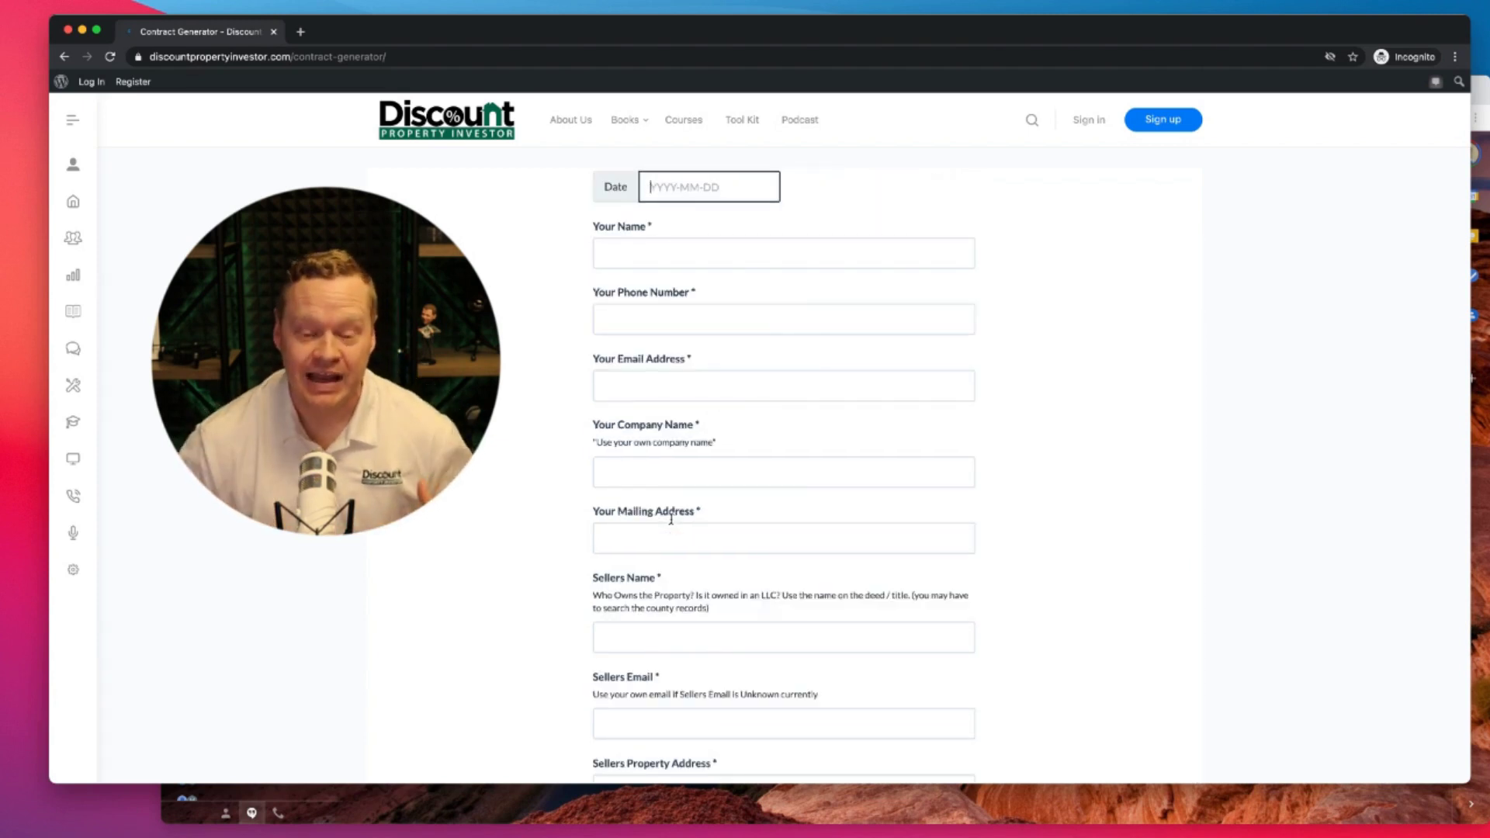
scroll(671, 518, "down", 1)
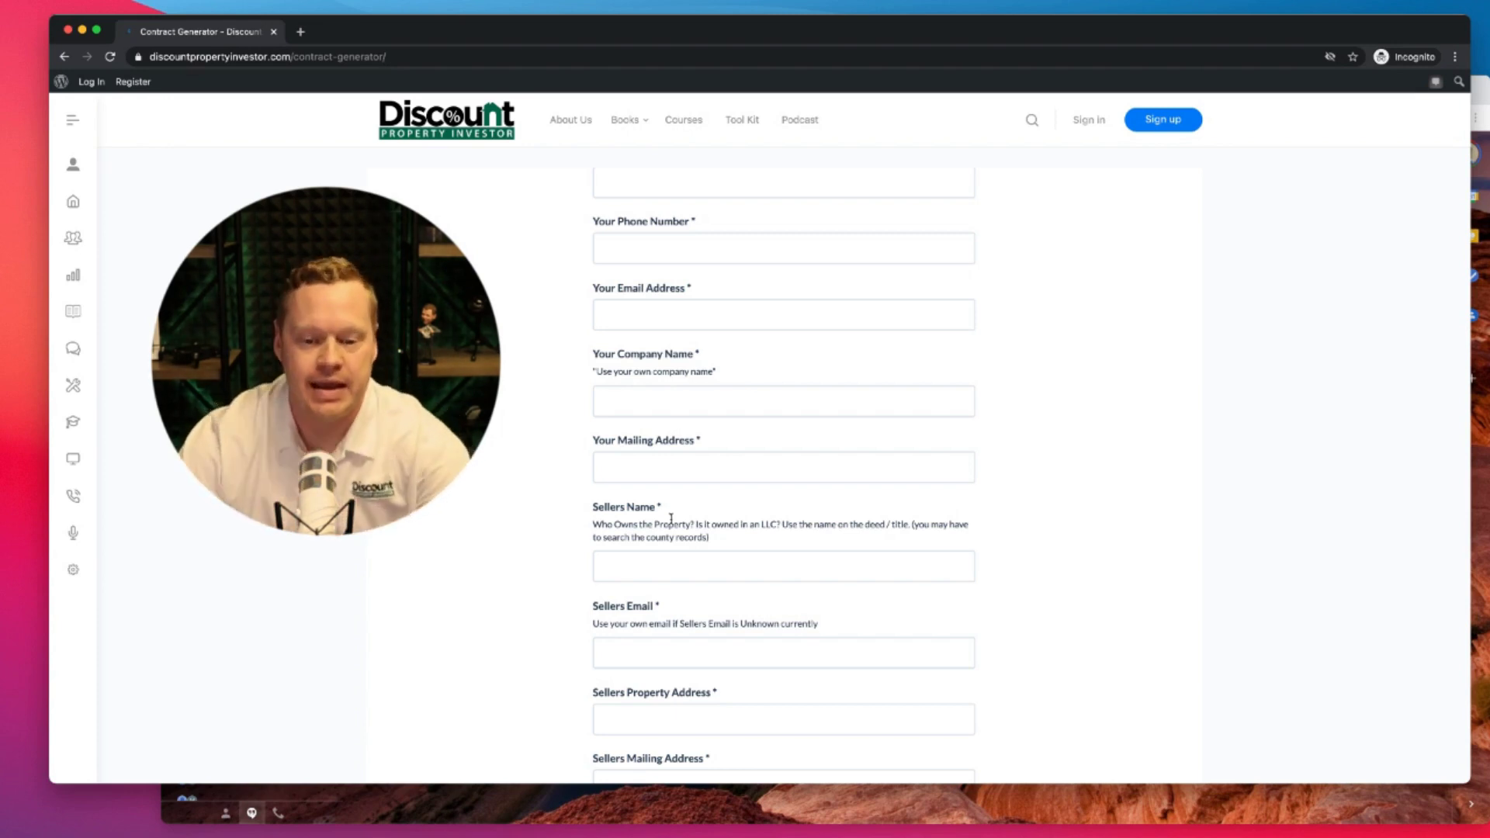
scroll(579, 453, "up", 4)
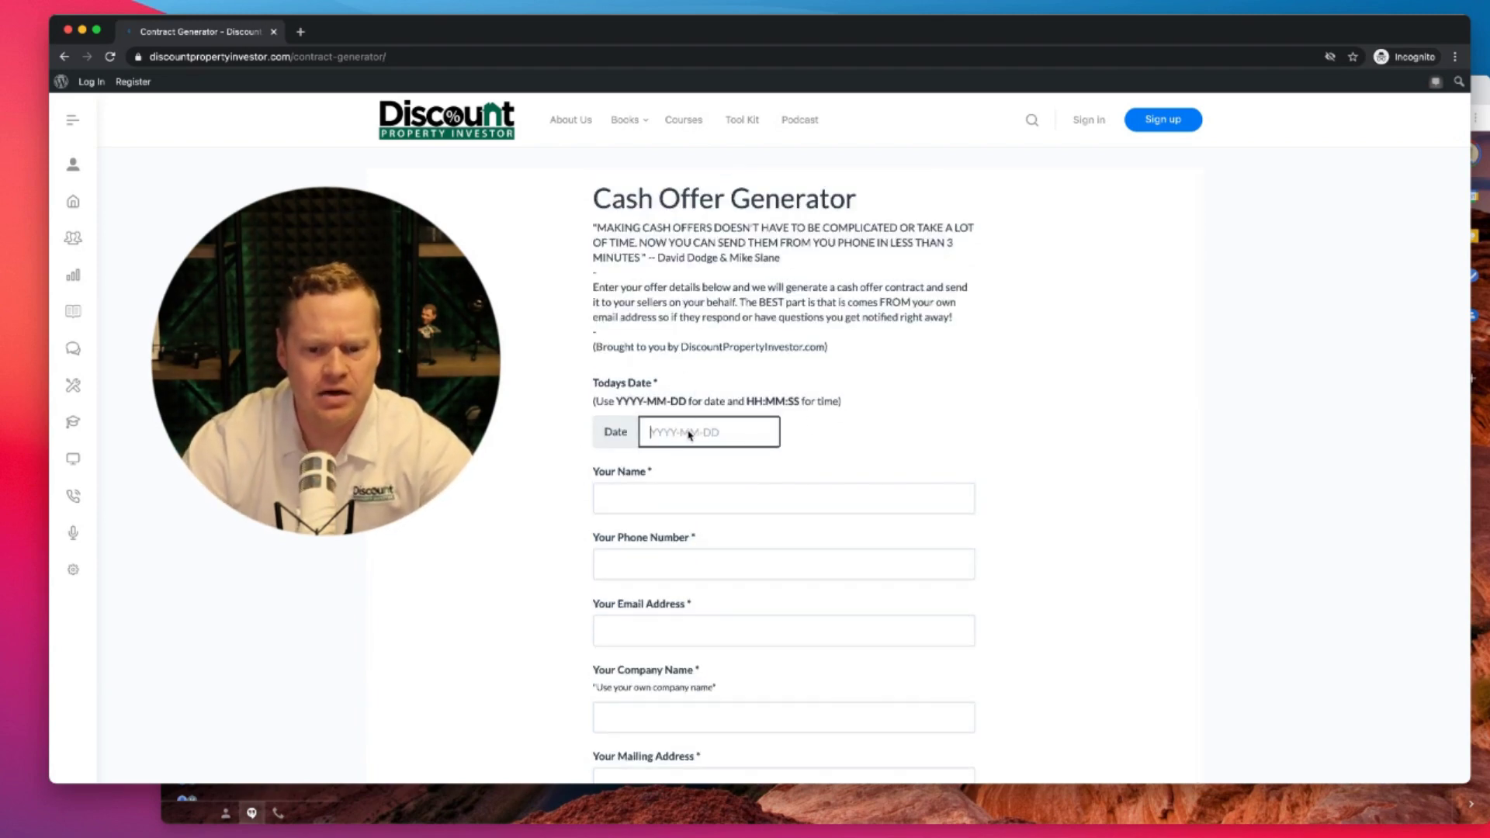
type("2021")
key("Tab")
key("shift+Tab")
key("Right")
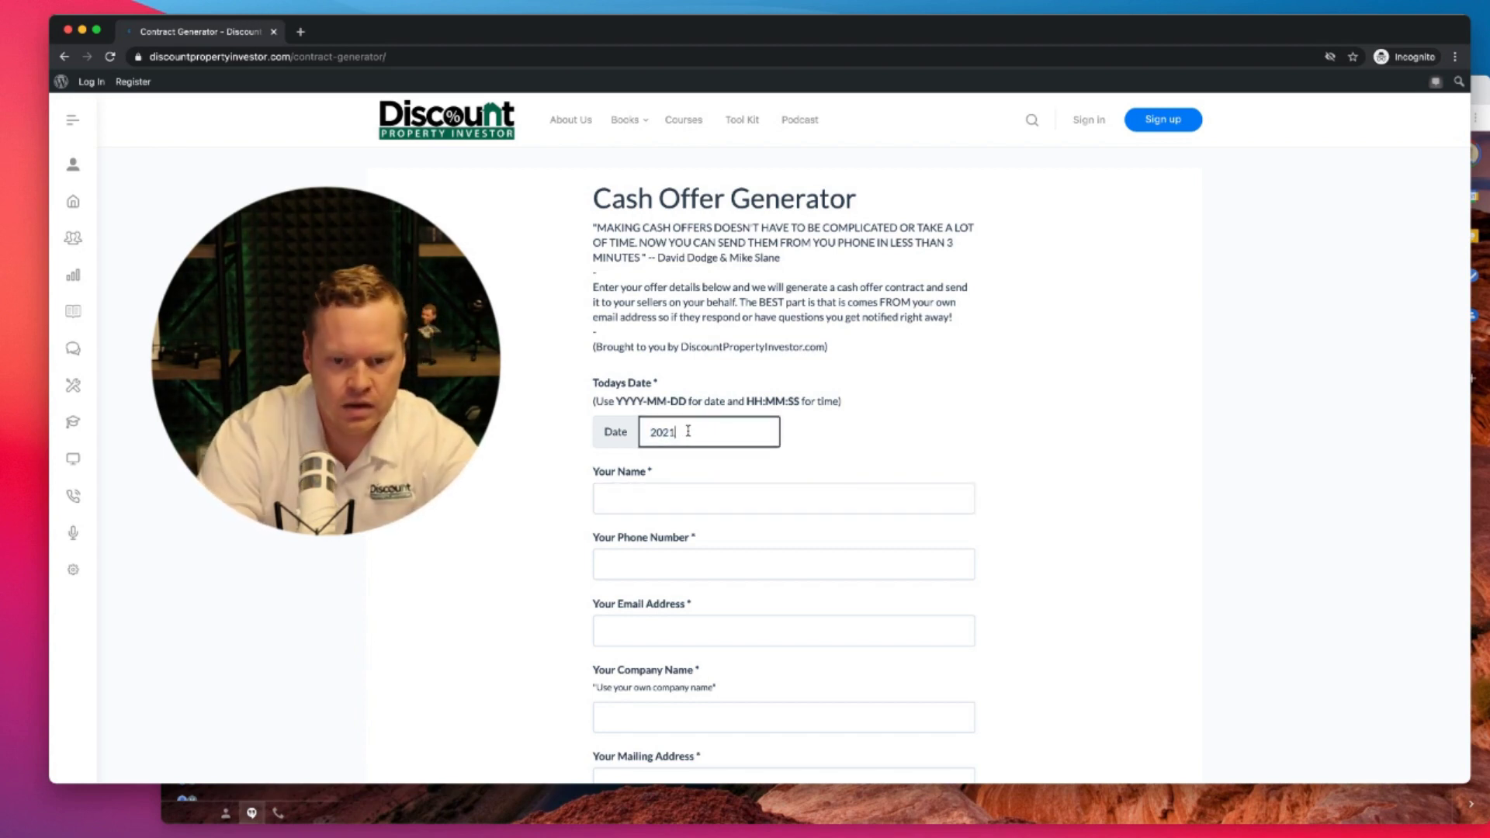
key("BackSpace")
key("BackSpace")
key("BackSpace")
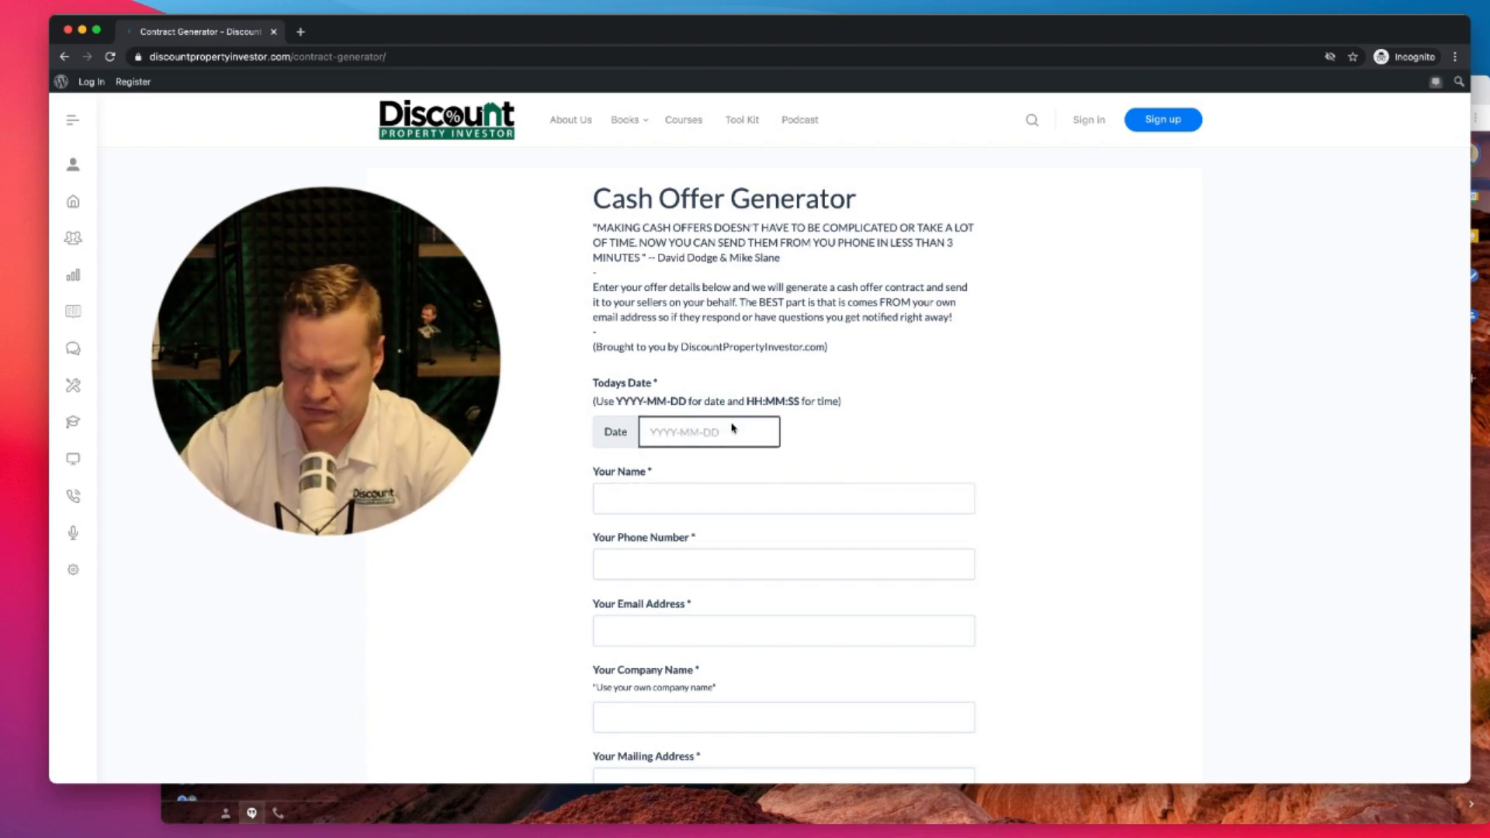
type("2021-")
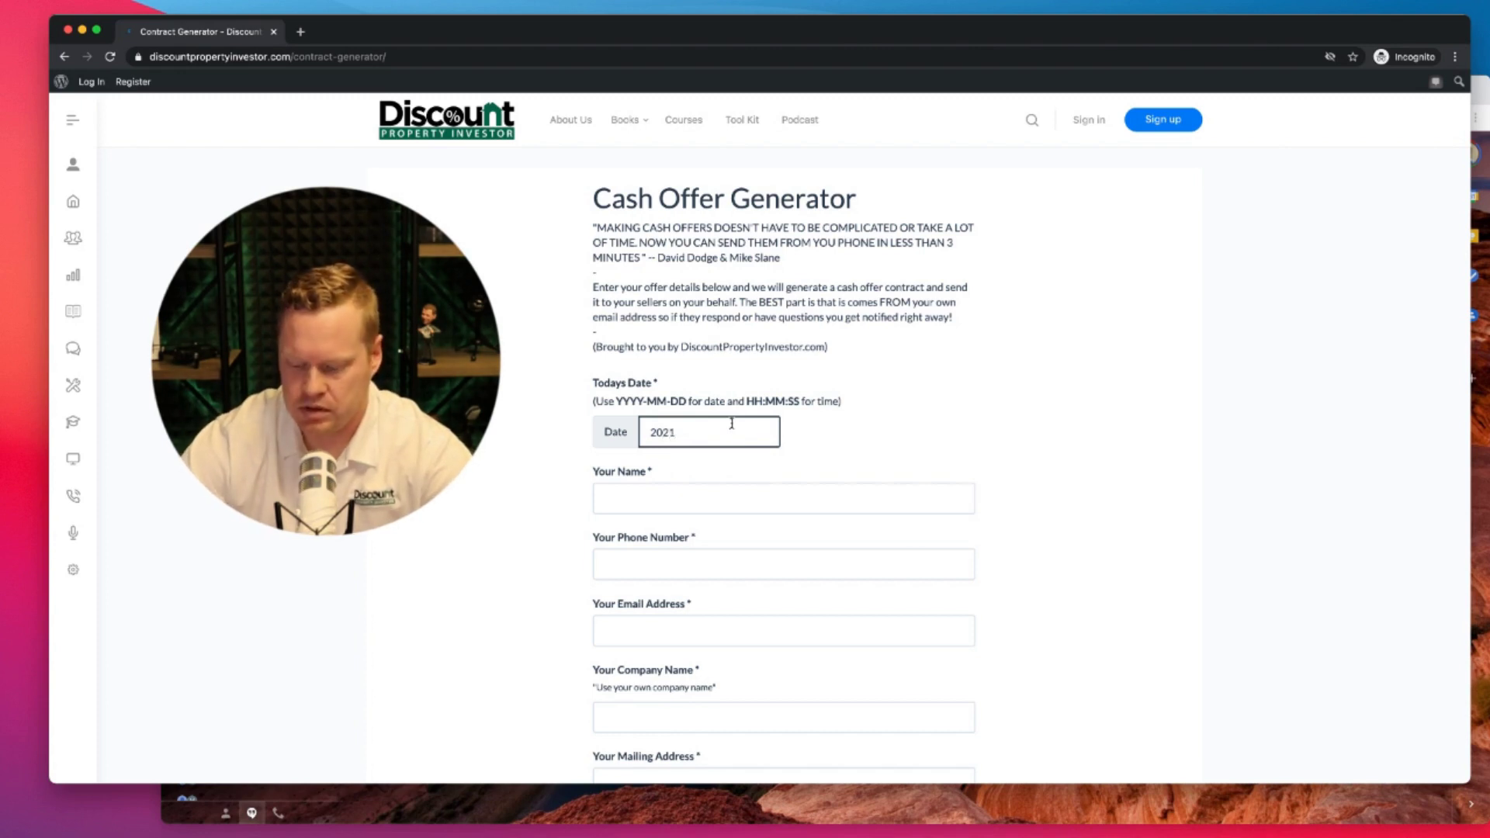
type("01-04")
key("Tab")
type("Mike")
key("Tab")
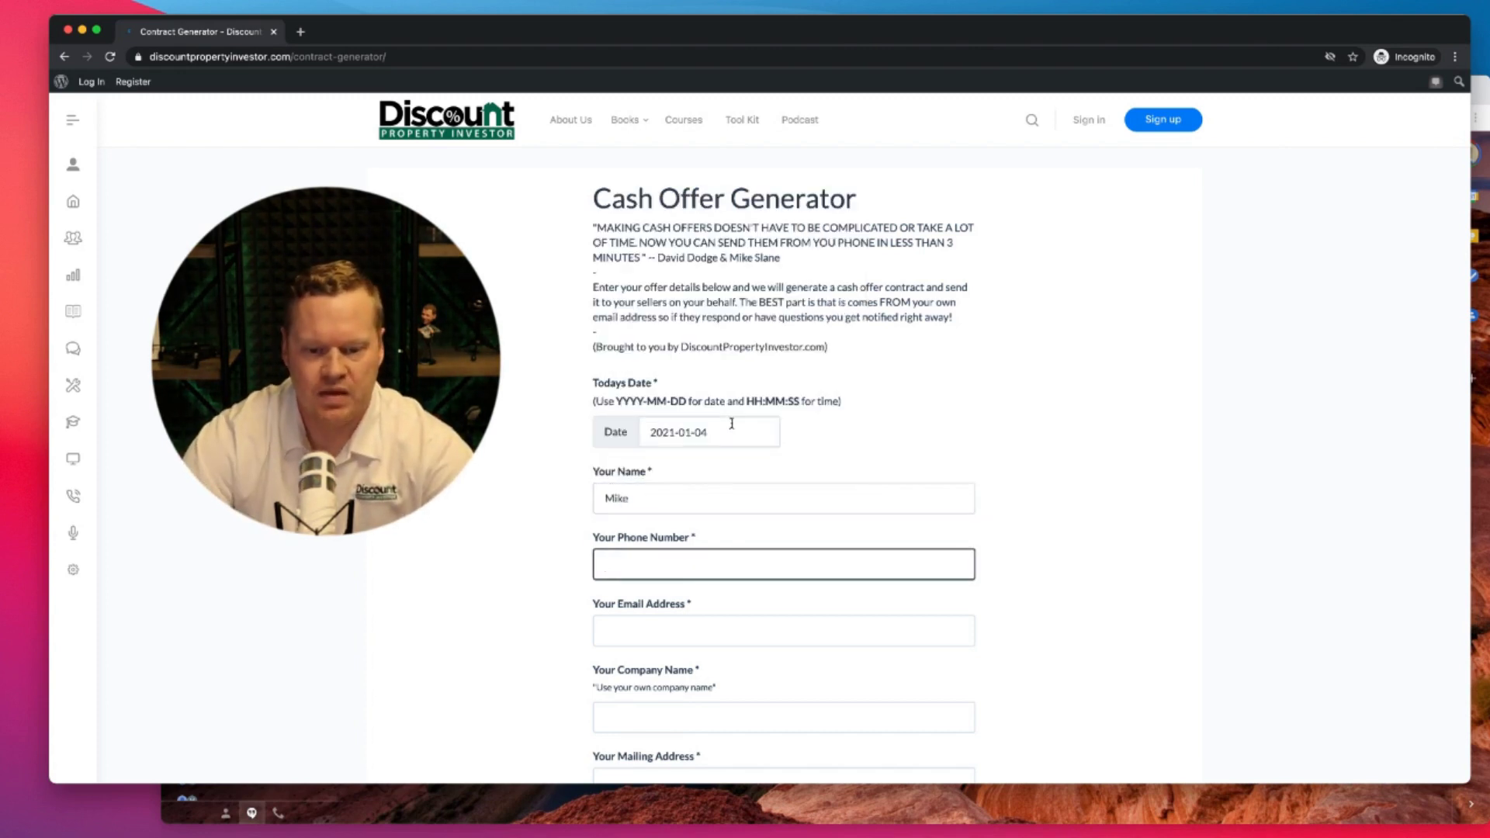
type("55")
type("555-5555")
key("BackSpace")
key("BackSpace")
key("BackSpace")
type("55")
left_click(739, 630)
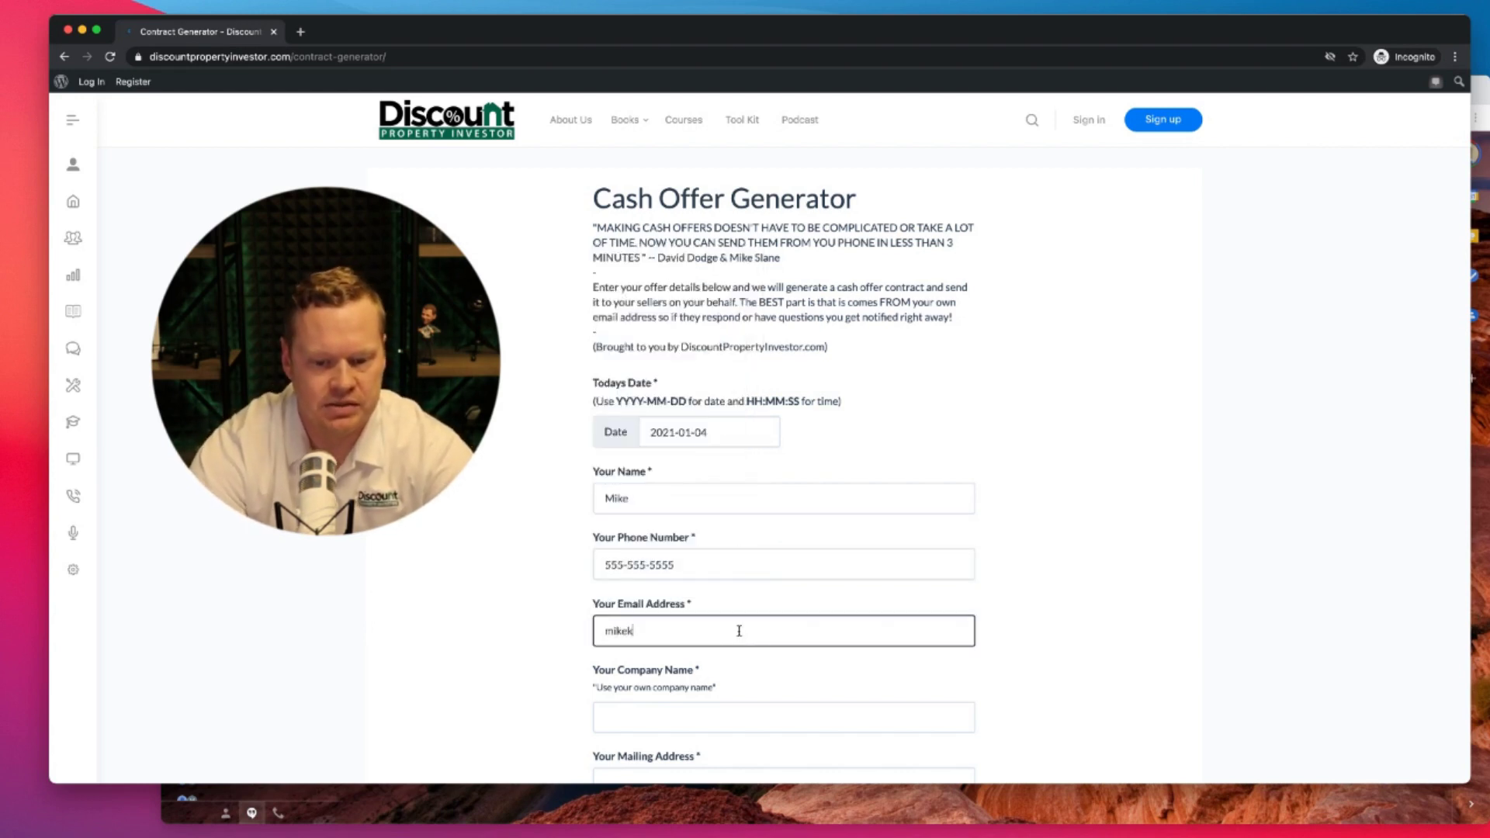
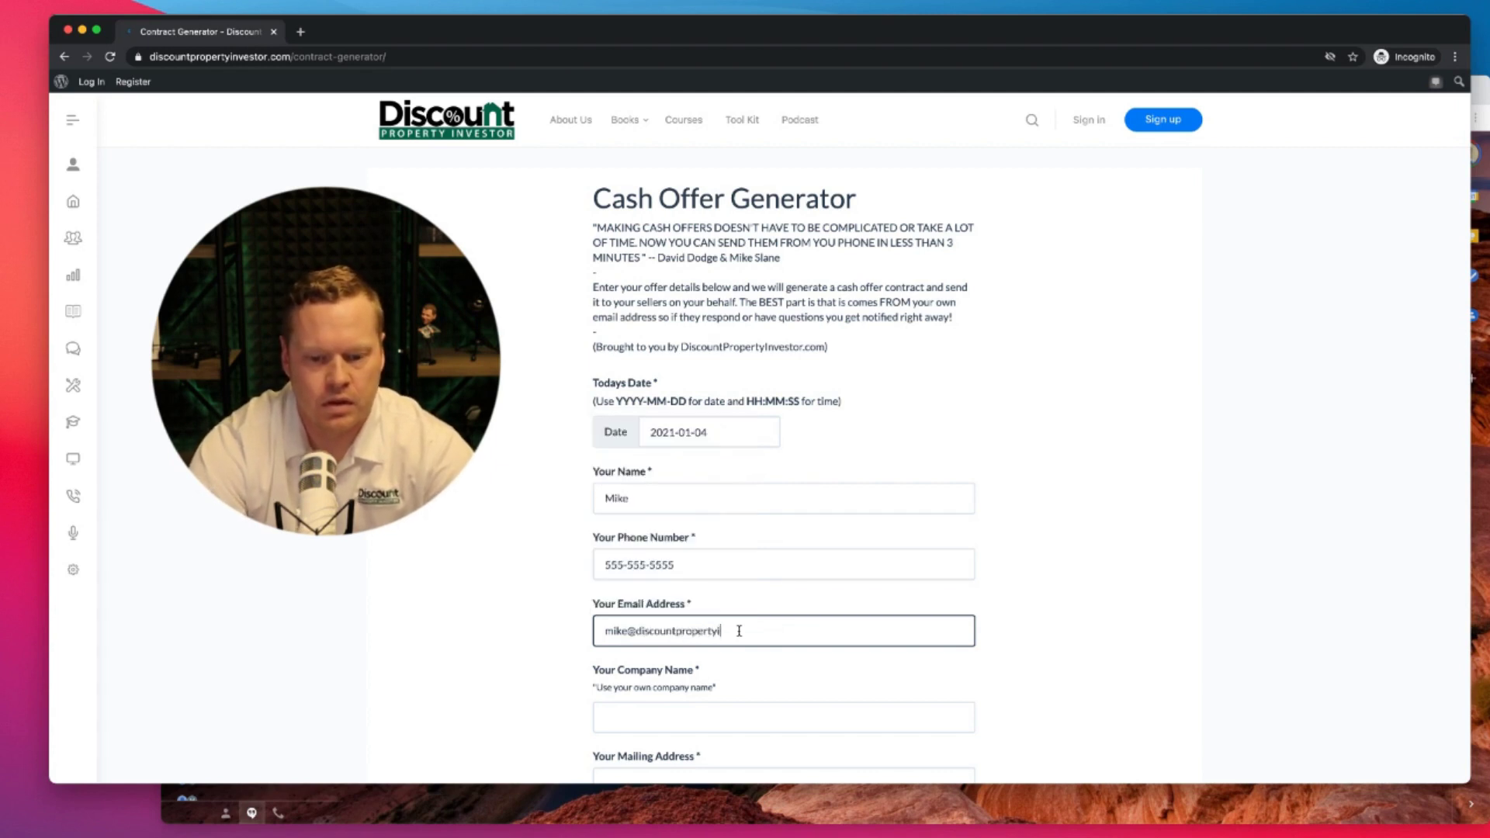
key("Tab")
type("DPI")
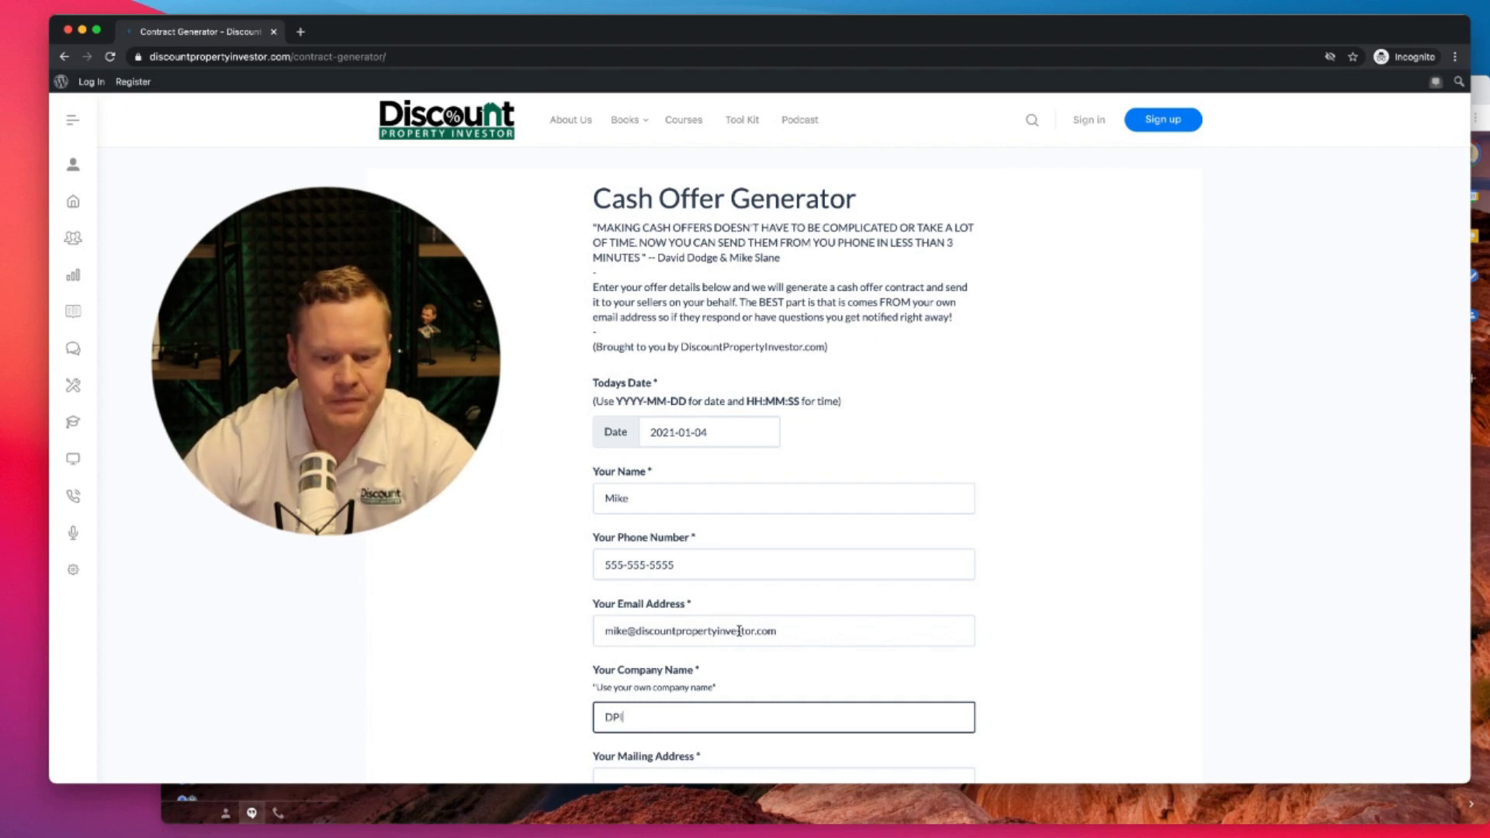
scroll(739, 629, "down", 3)
scroll(721, 559, "down", 1)
left_click(704, 465)
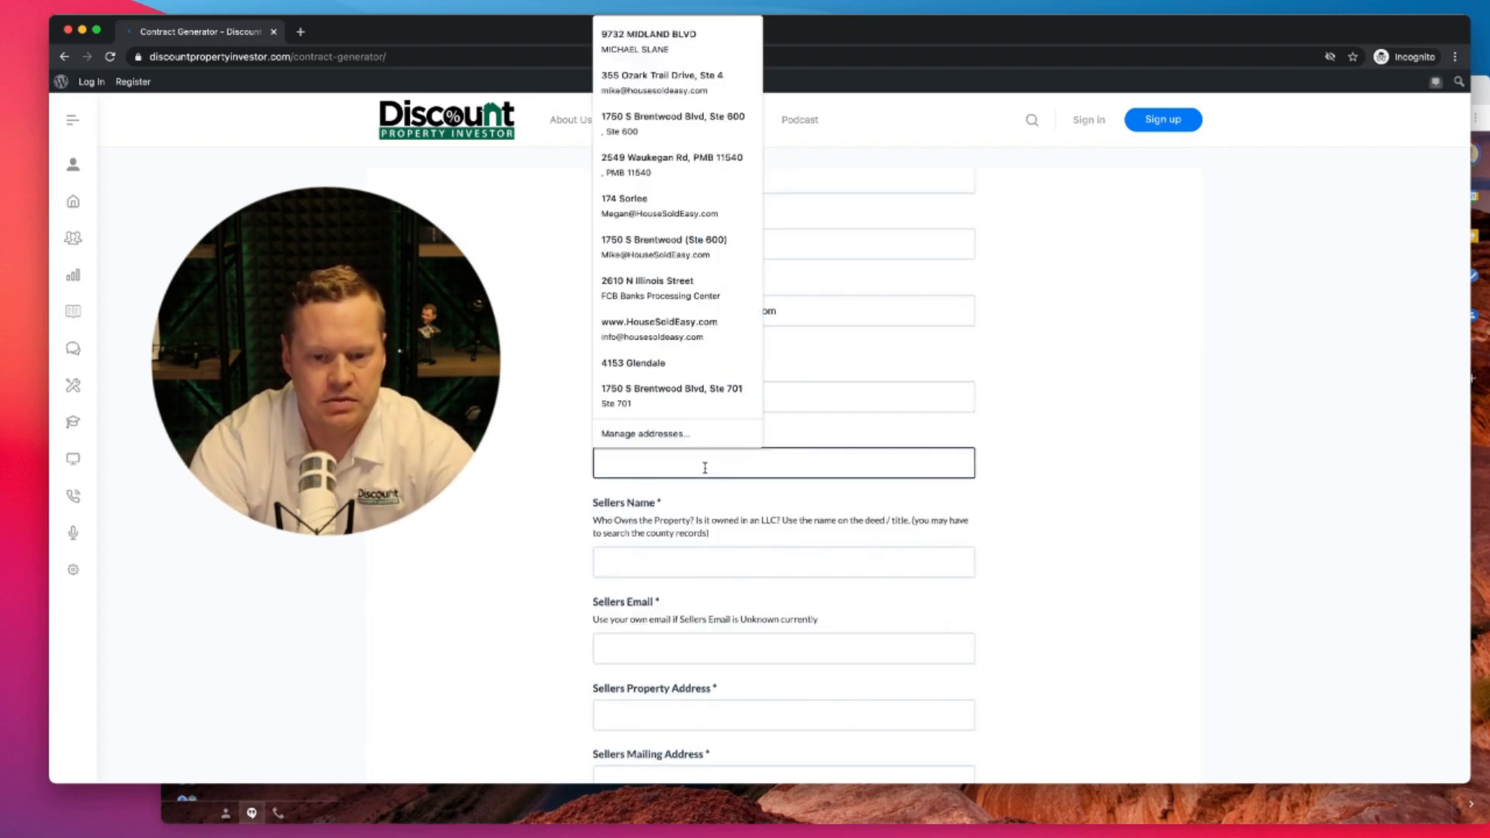
left_click(698, 397)
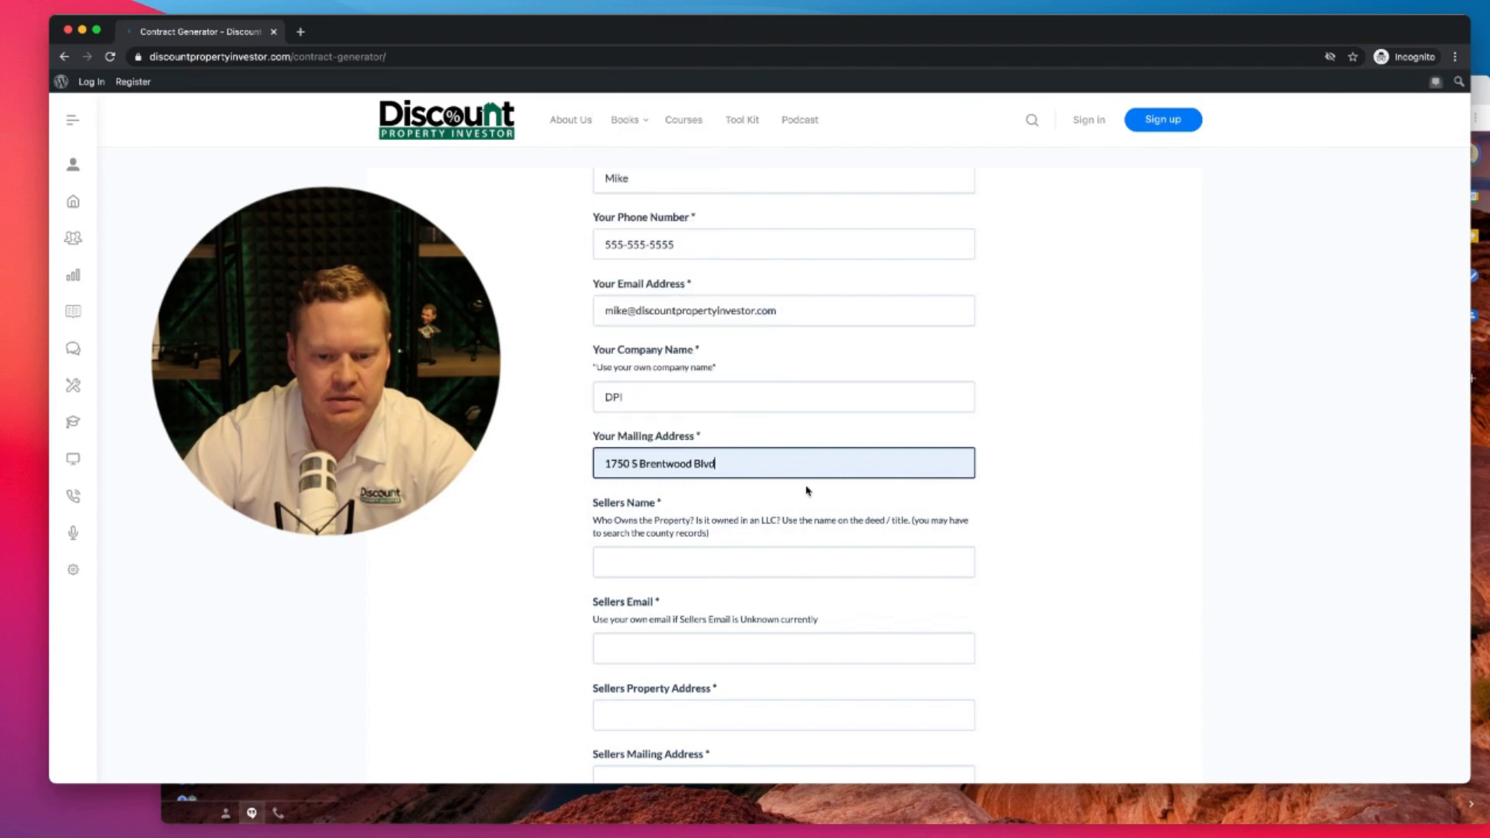
left_click(646, 573)
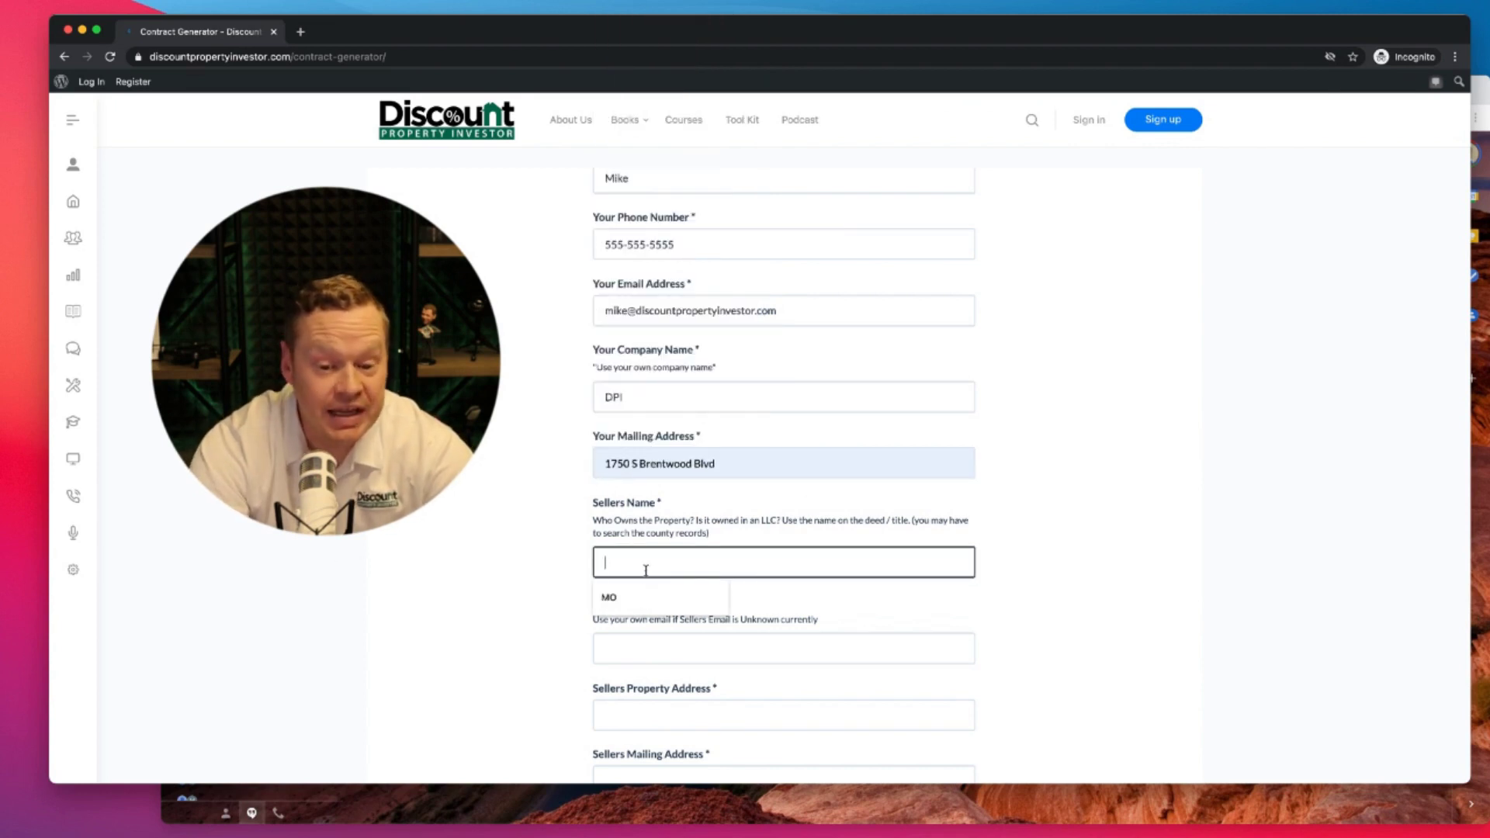
type("Sellers Name")
key("Tab")
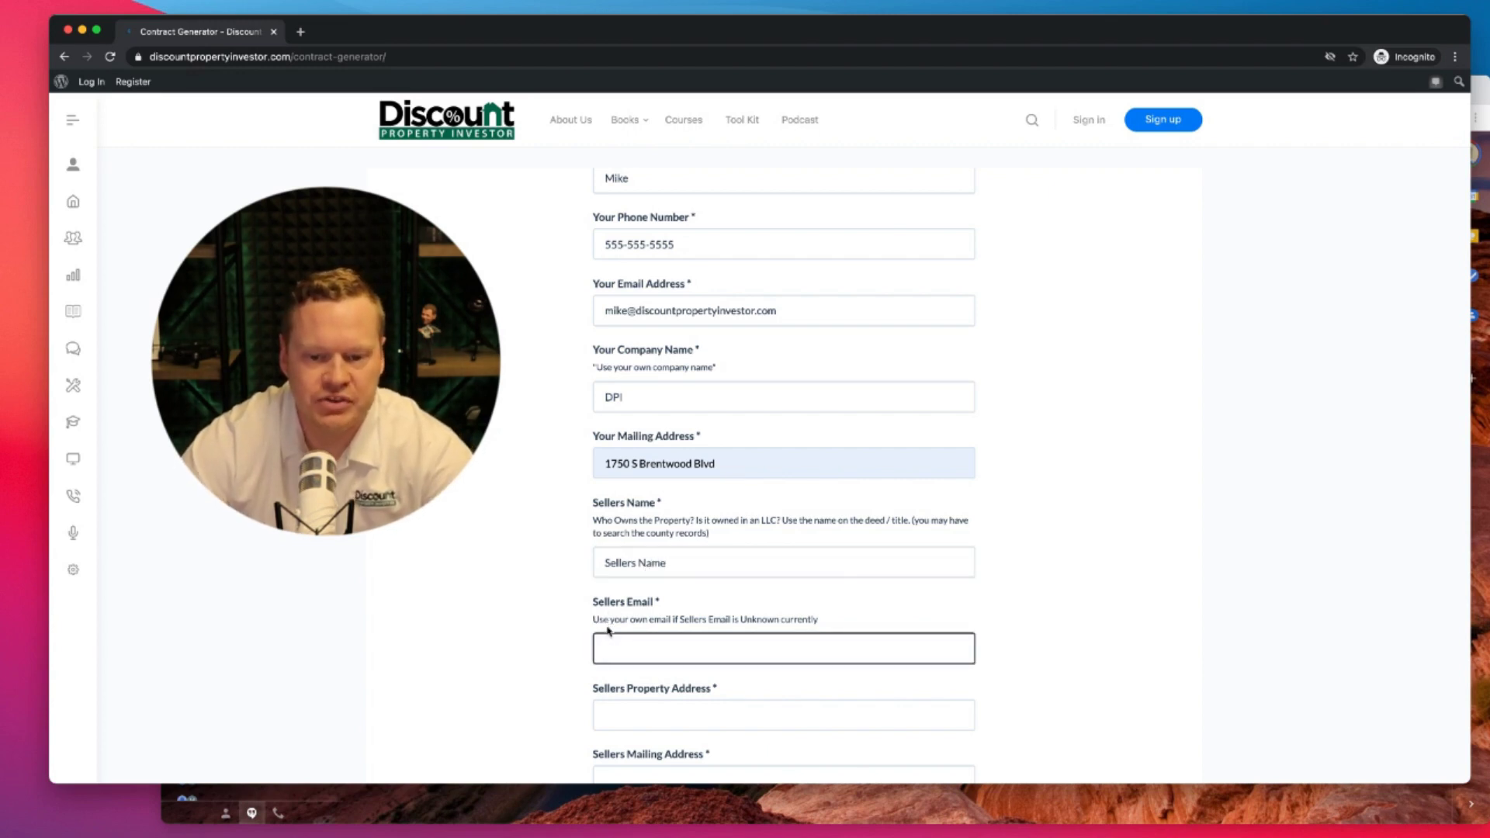
Step: Copy your own email address into the seller's email field
left_click(832, 314)
triple_click(833, 314)
key("ctrl+c")
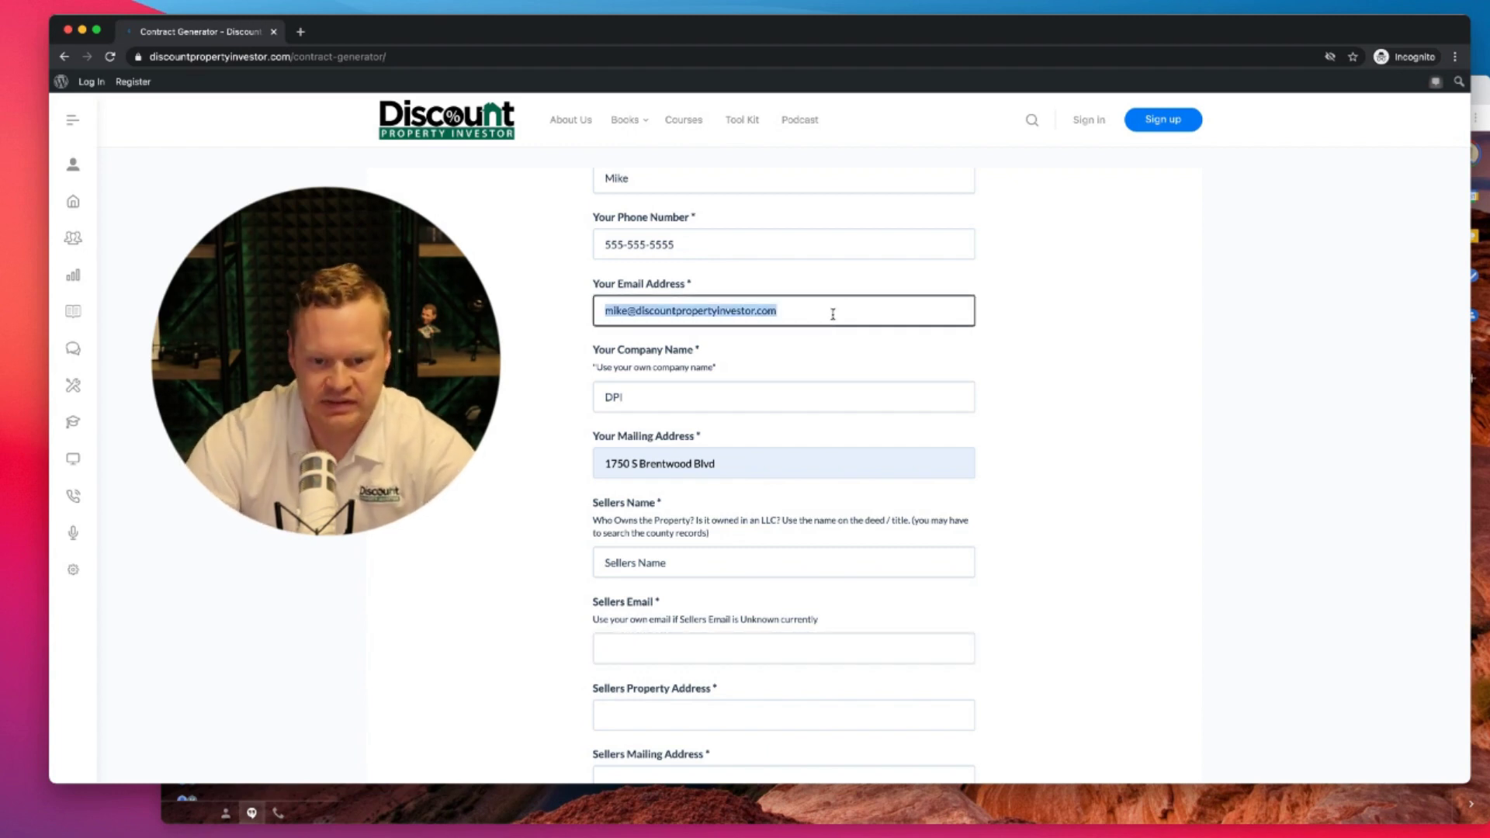
left_click(695, 654)
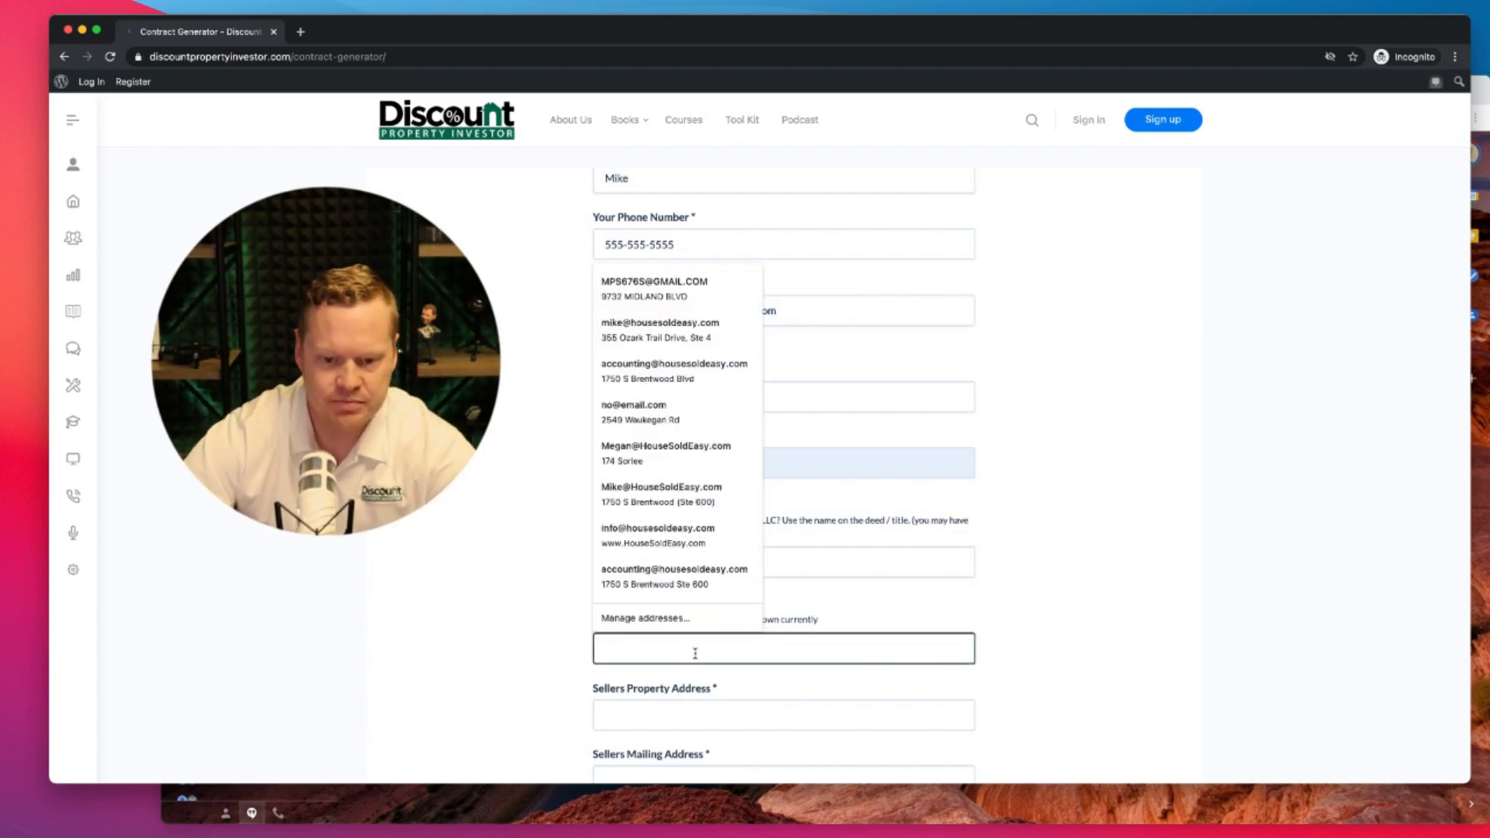
key("ctrl+v")
left_click(570, 630)
Step: Enter seller property address '23 Main St. 63114' and seller mailing address 'Selleress'
left_click(657, 715)
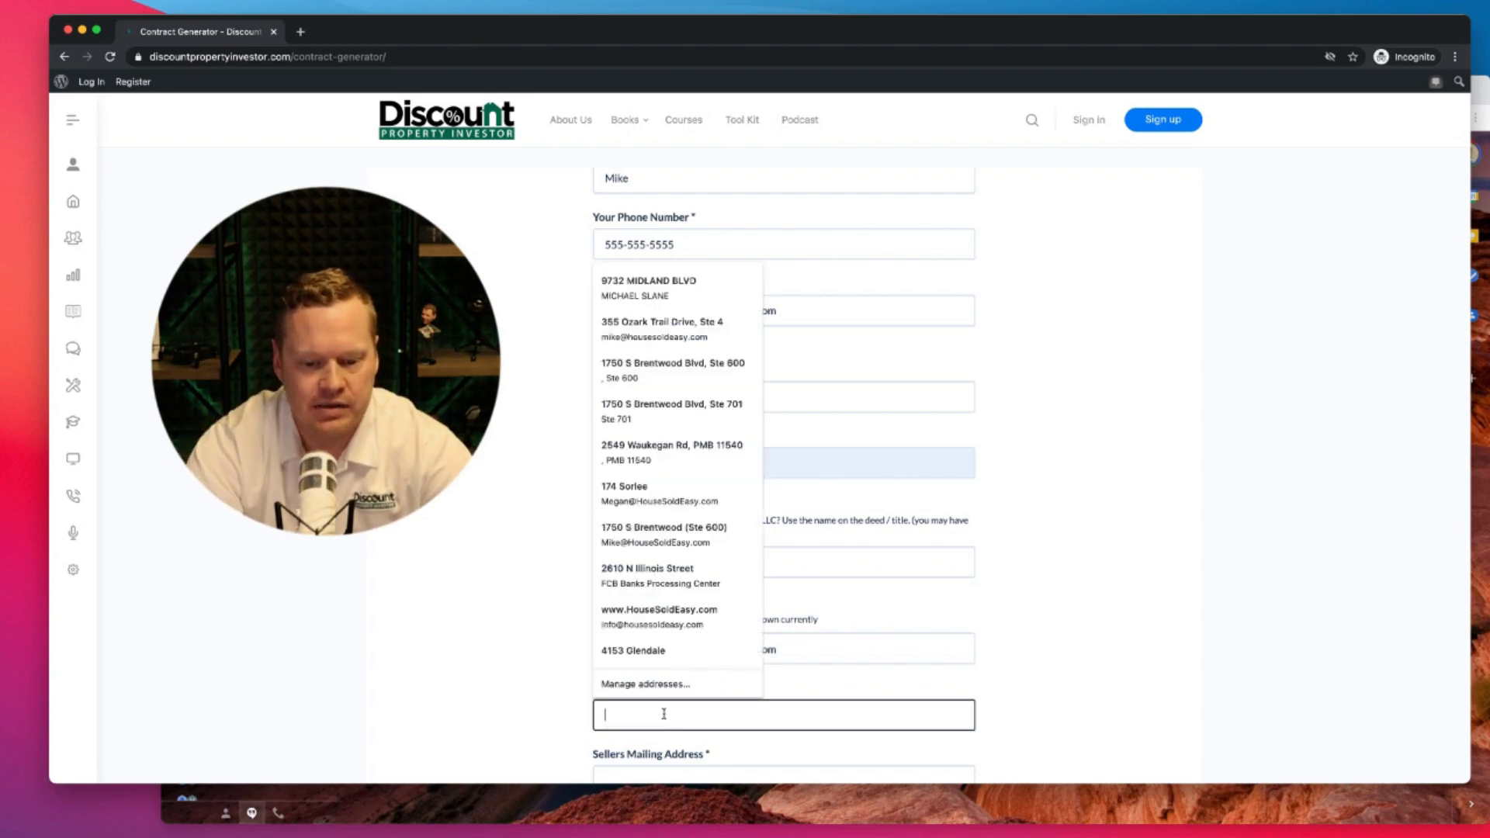
type("23")
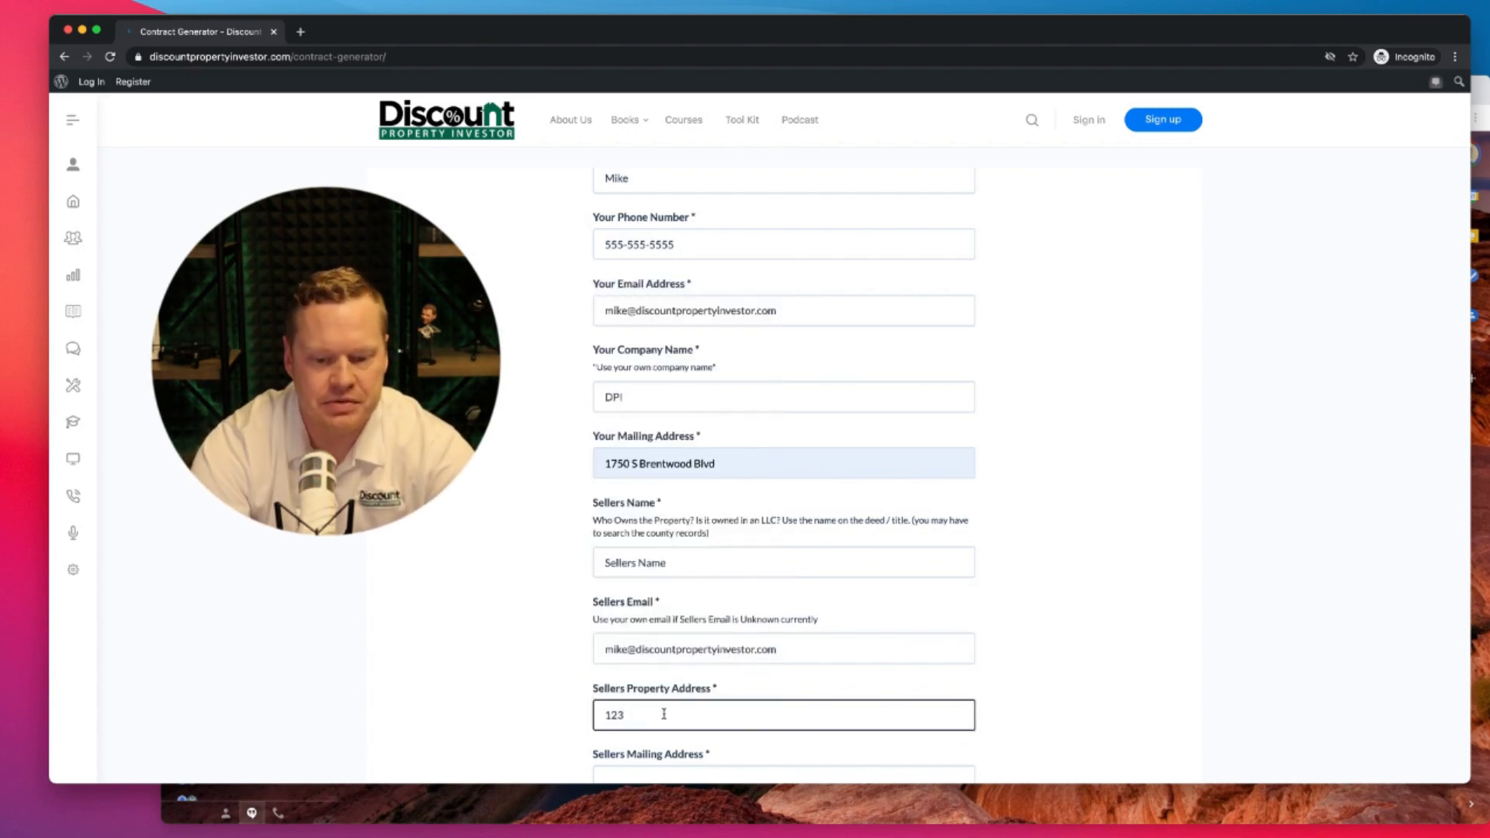
type(" Main St. 631")
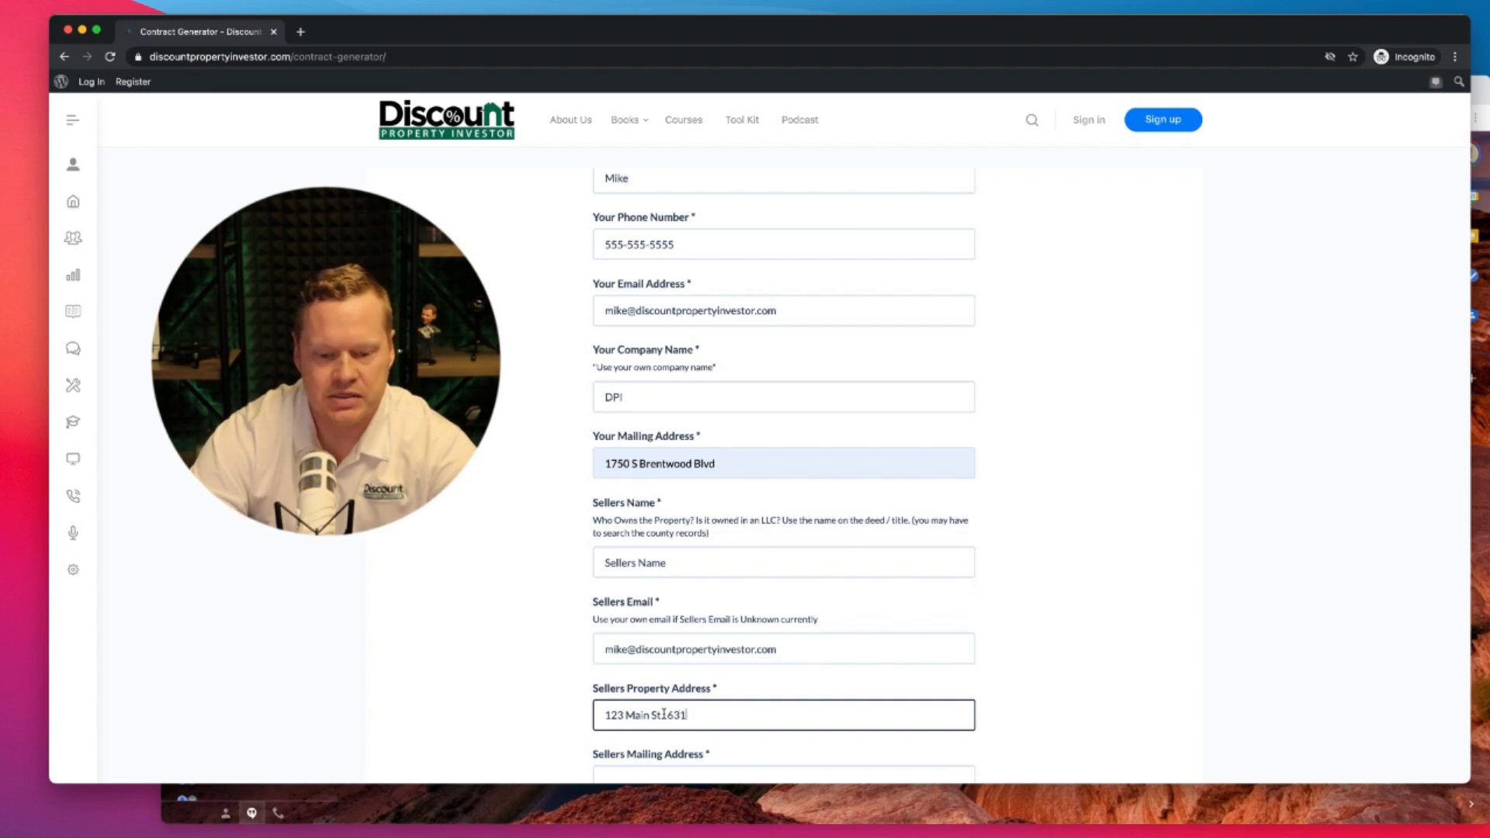
type("14")
scroll(667, 706, "down", 1)
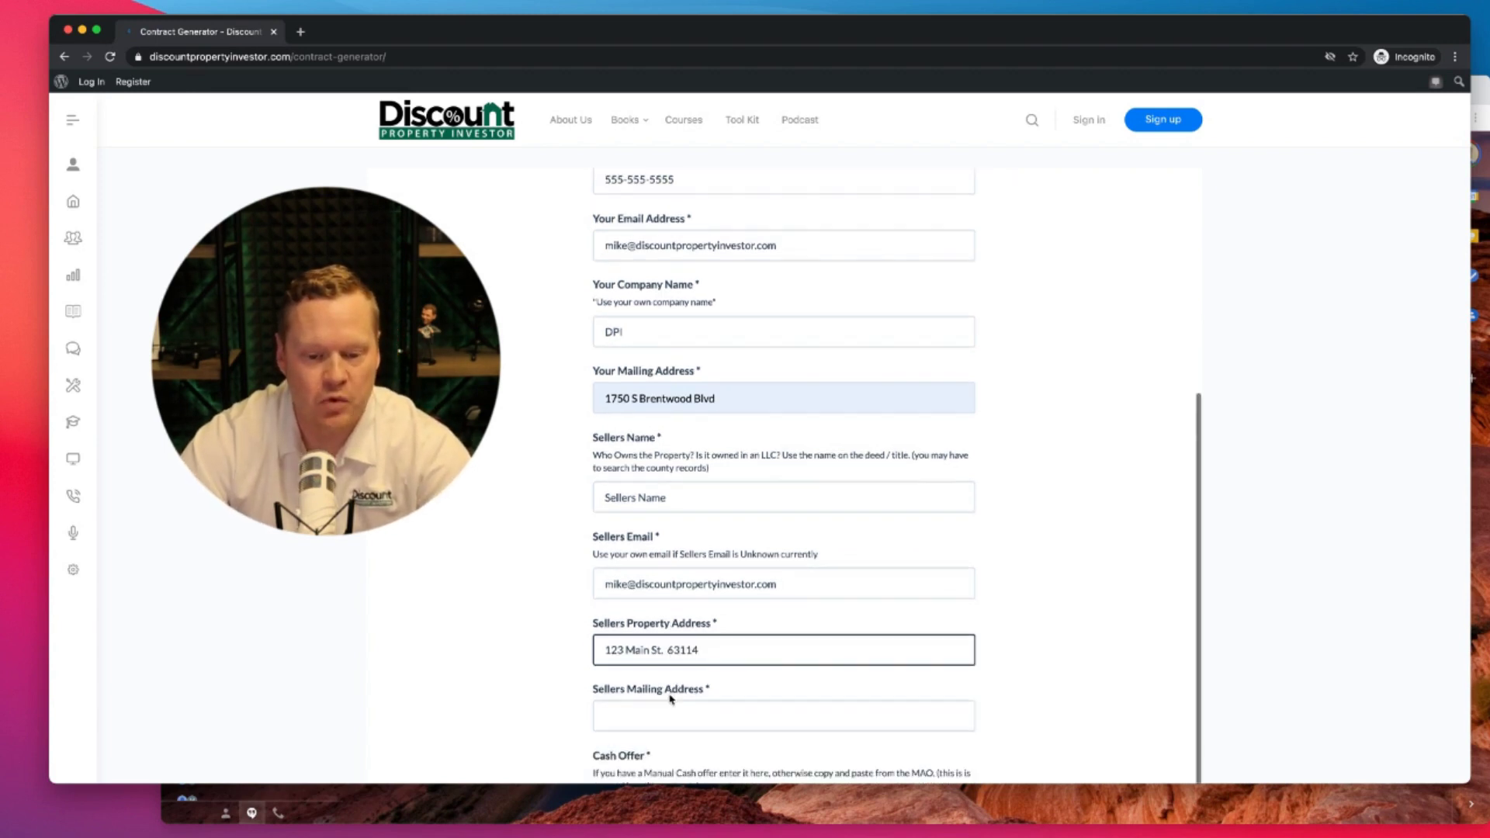
scroll(671, 699, "down", 2)
left_click(662, 575)
type("Se")
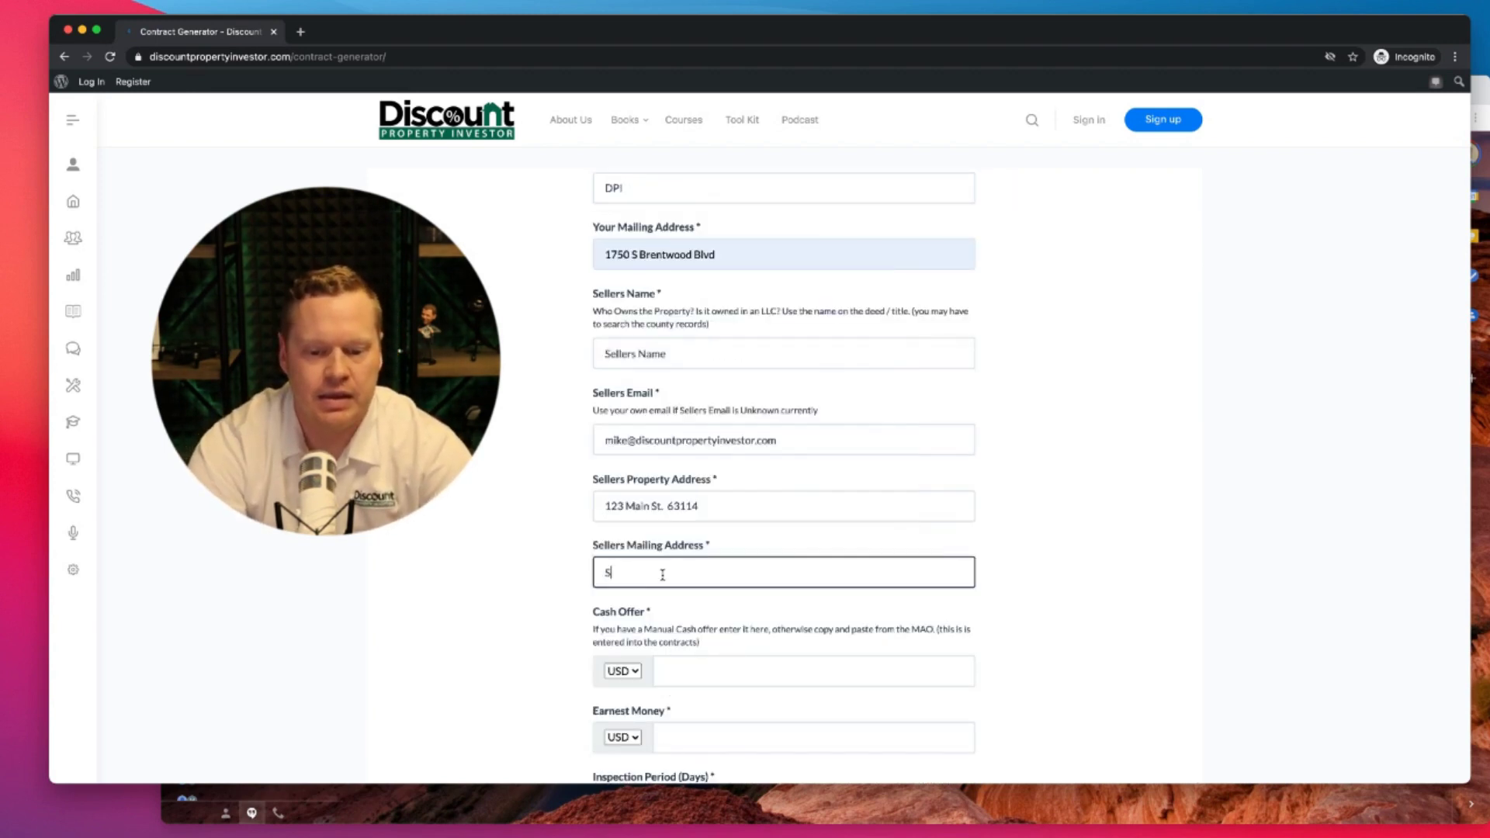
type("llers Maile")
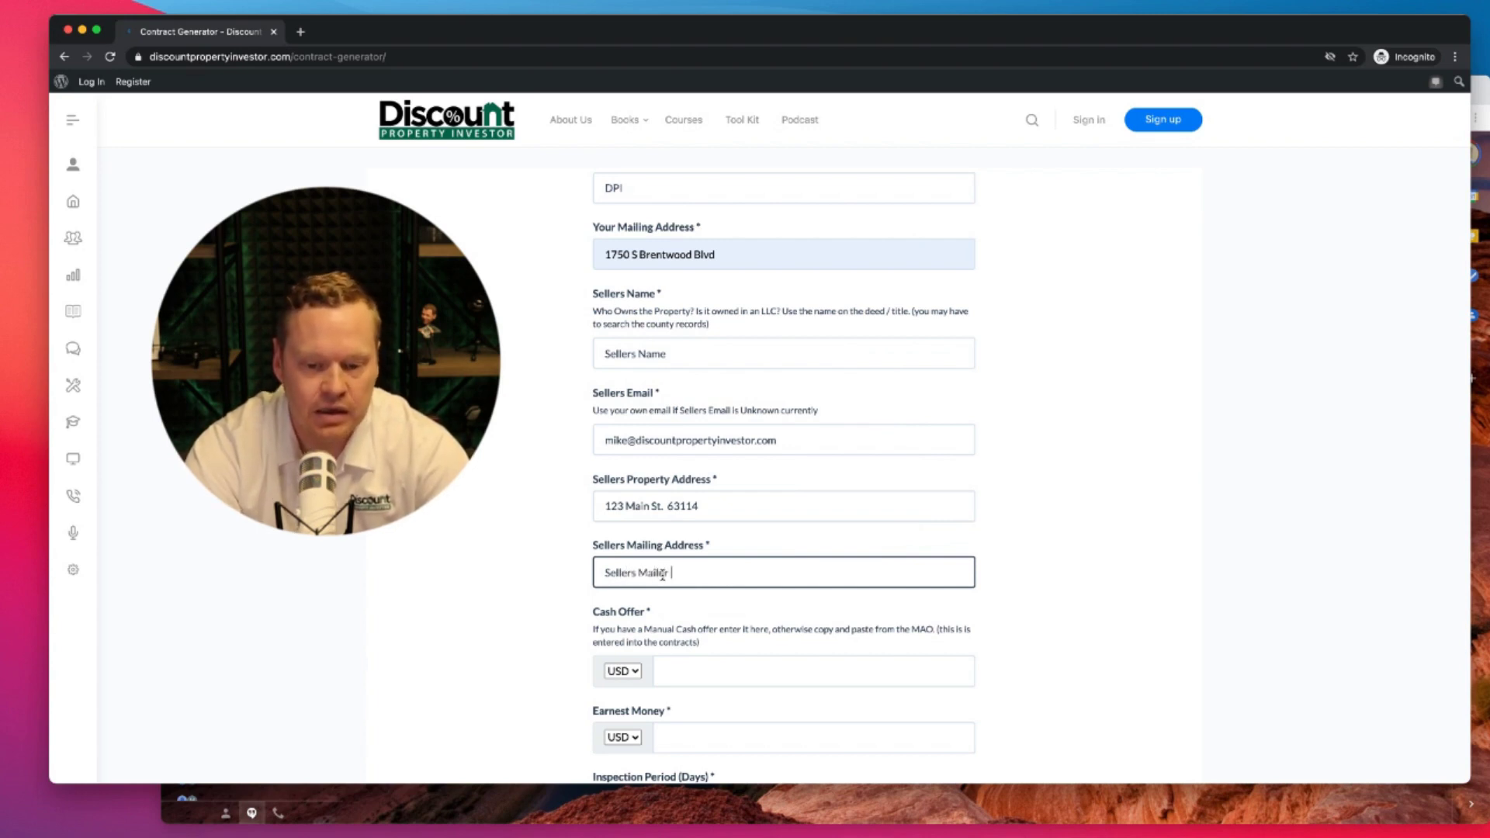
type("ress")
Step: Enter a 50000 cash offer, 100 earnest money and a 10-day inspection period
scroll(675, 574, "down", 2)
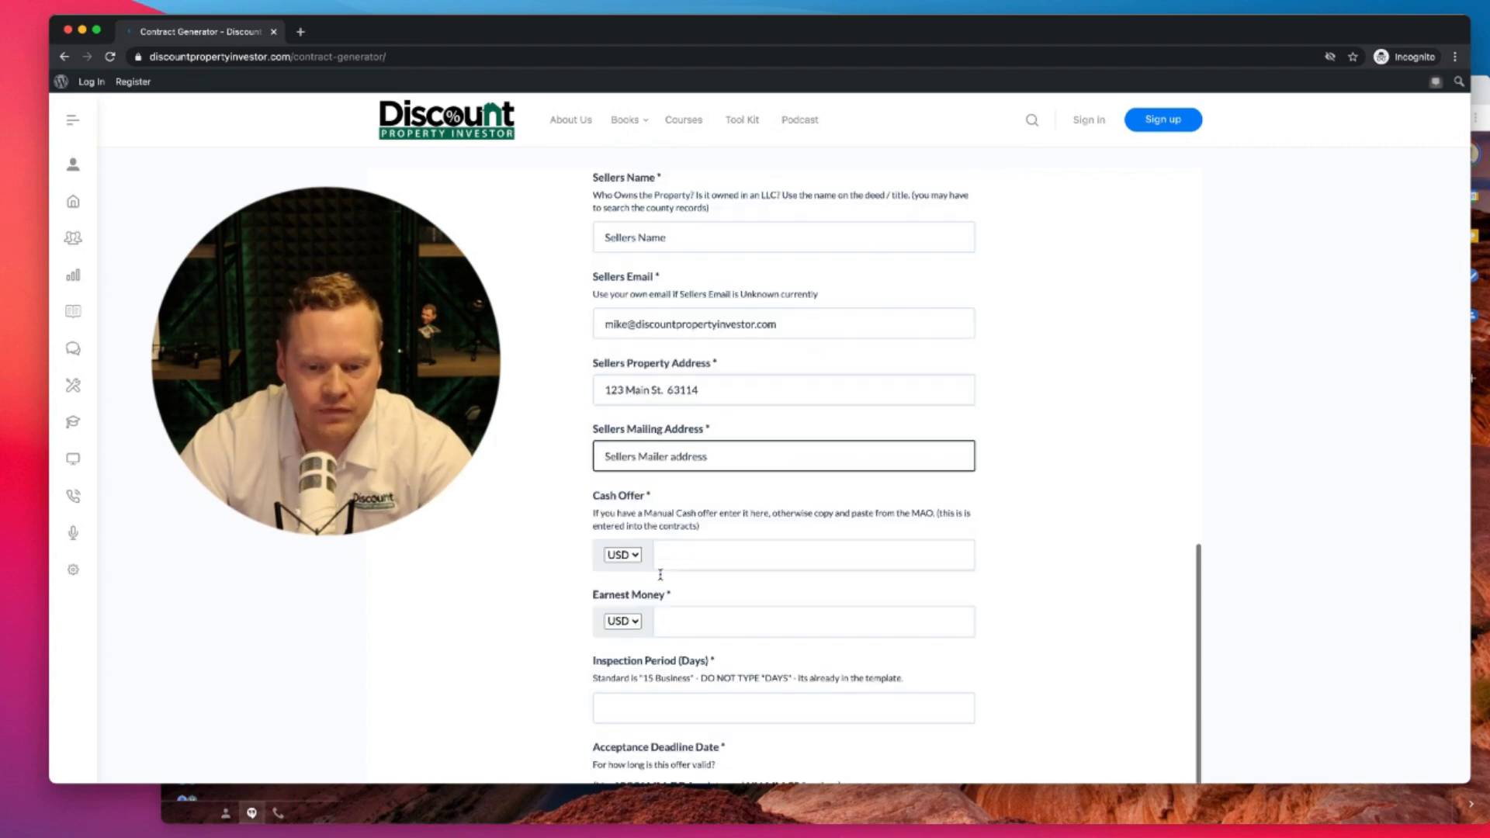
left_click(685, 551)
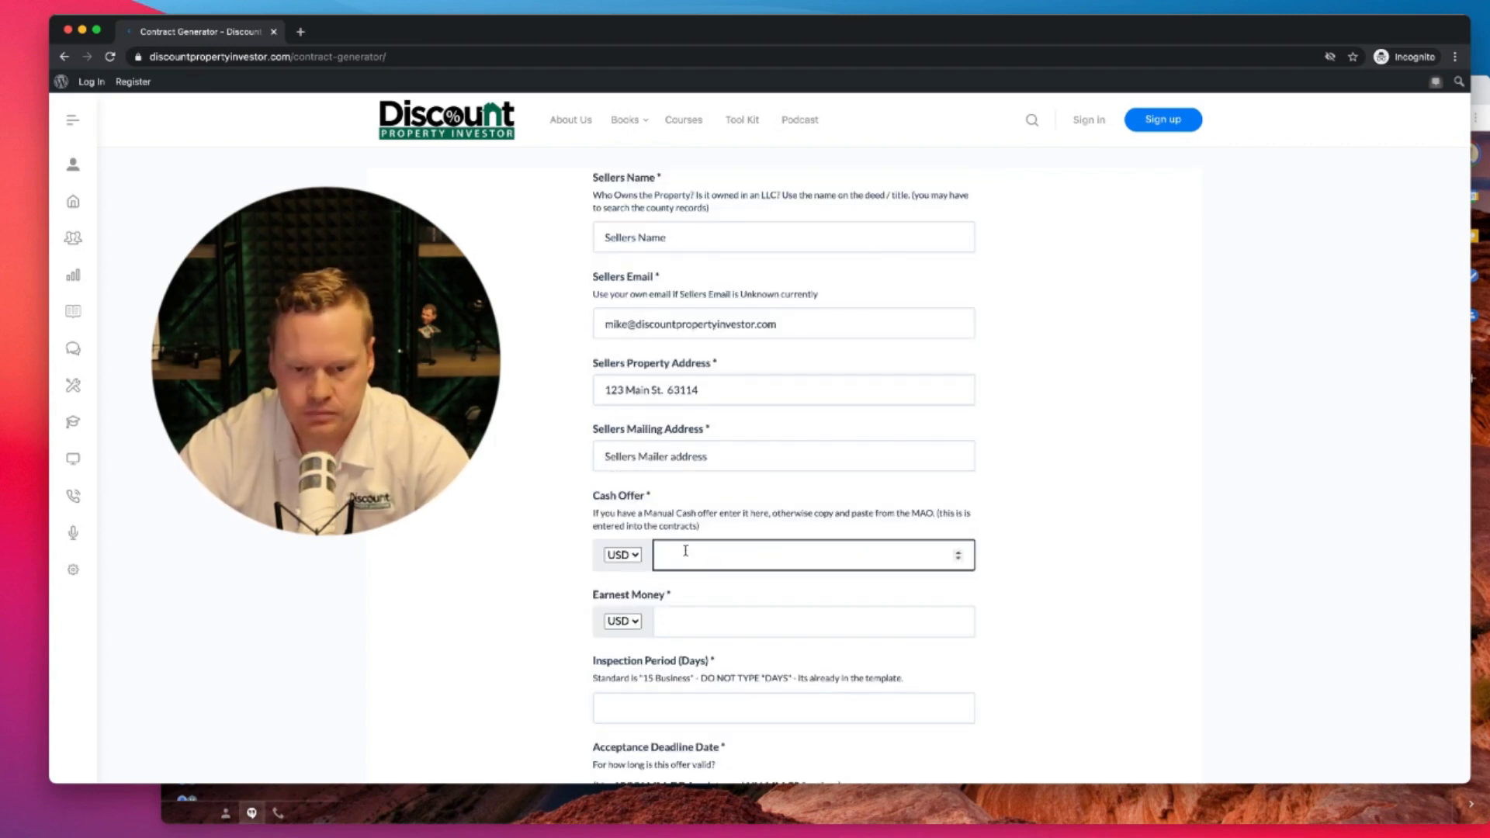
type("50000")
left_click(724, 624)
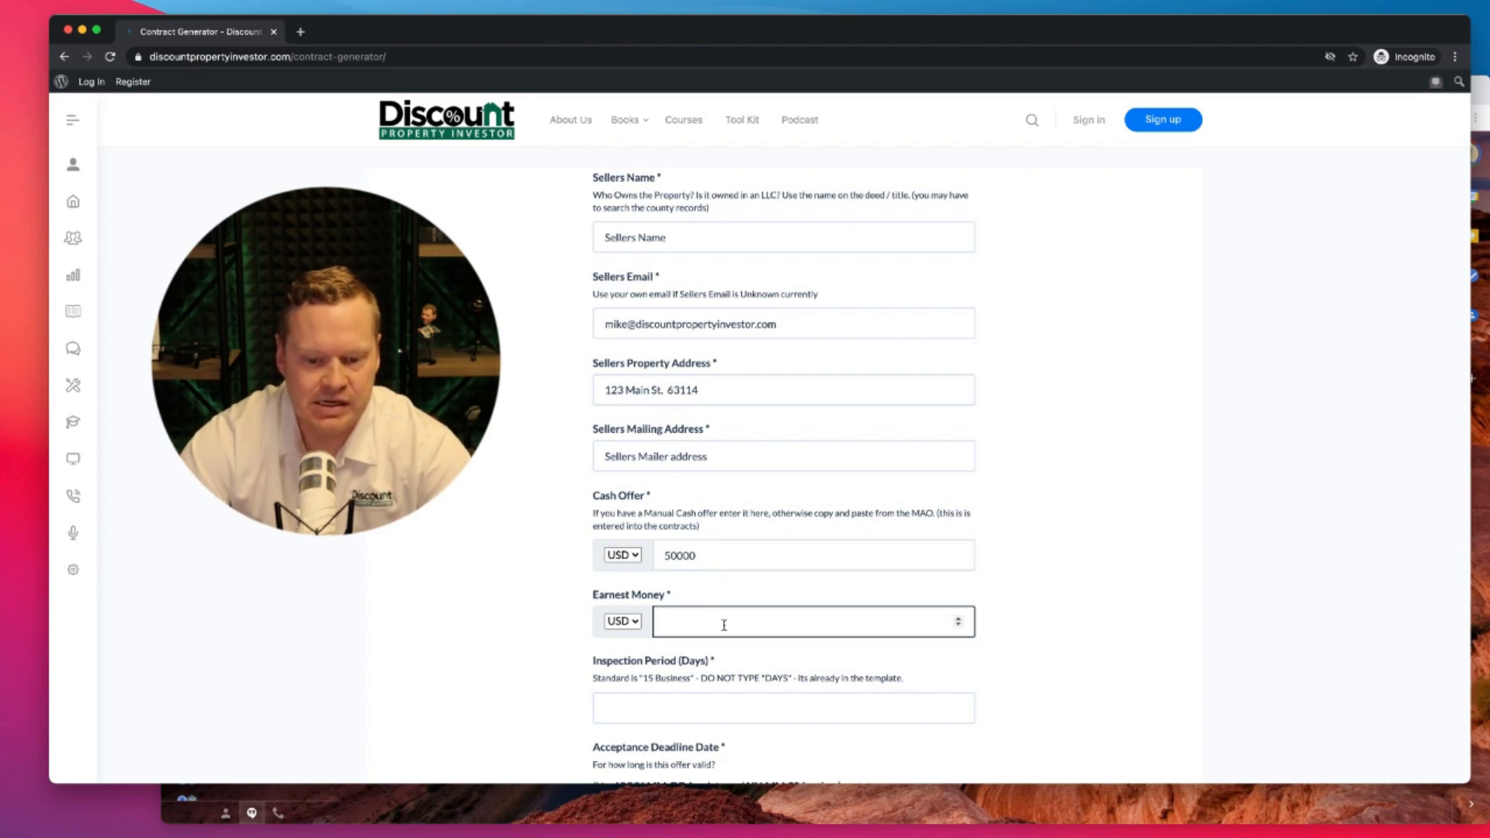
type("100")
scroll(724, 624, "down", 2)
left_click(726, 625)
type("100")
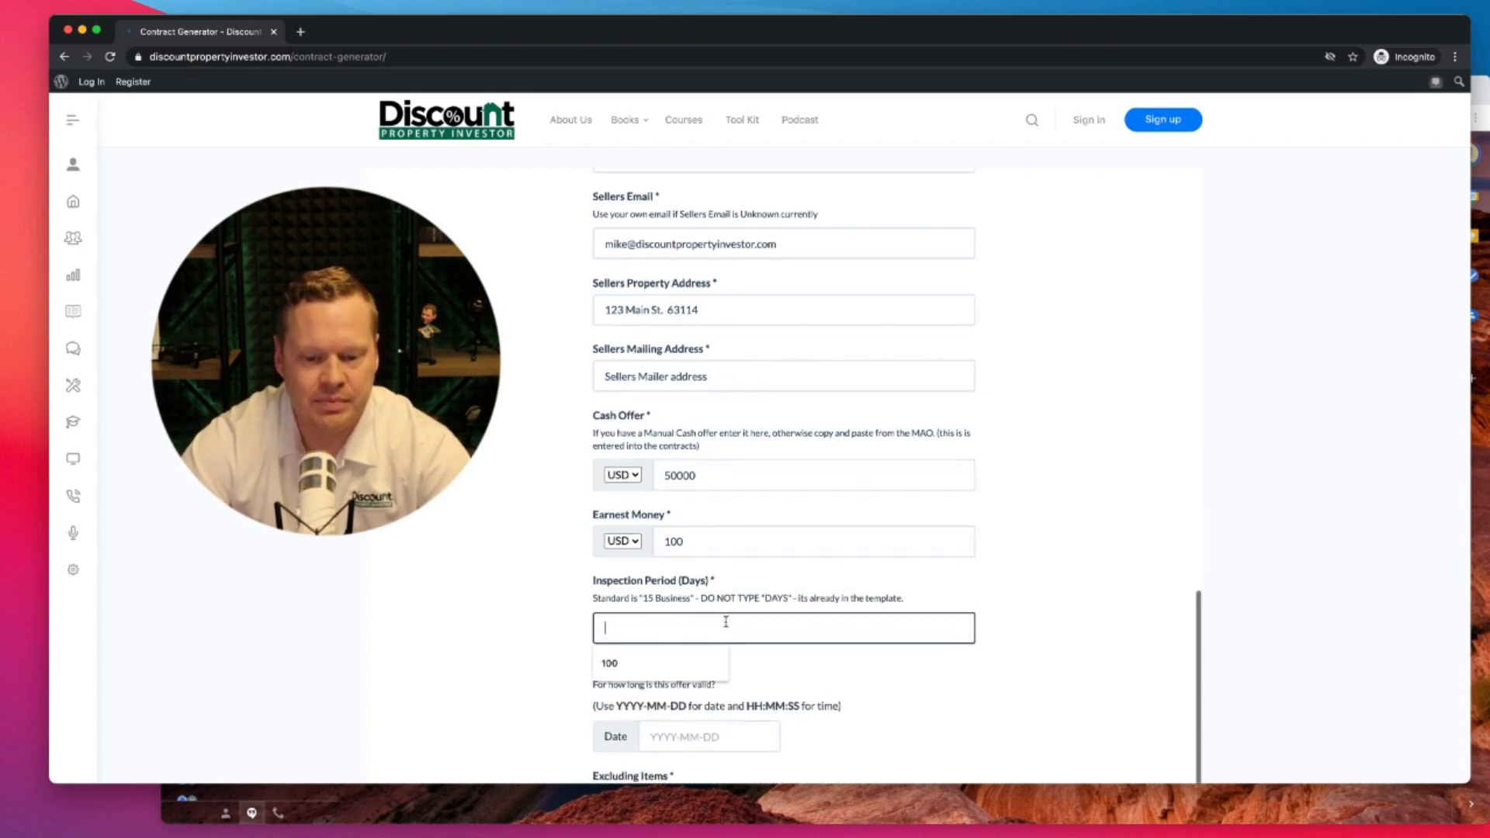
left_click(508, 598)
scroll(508, 597, "down", 1)
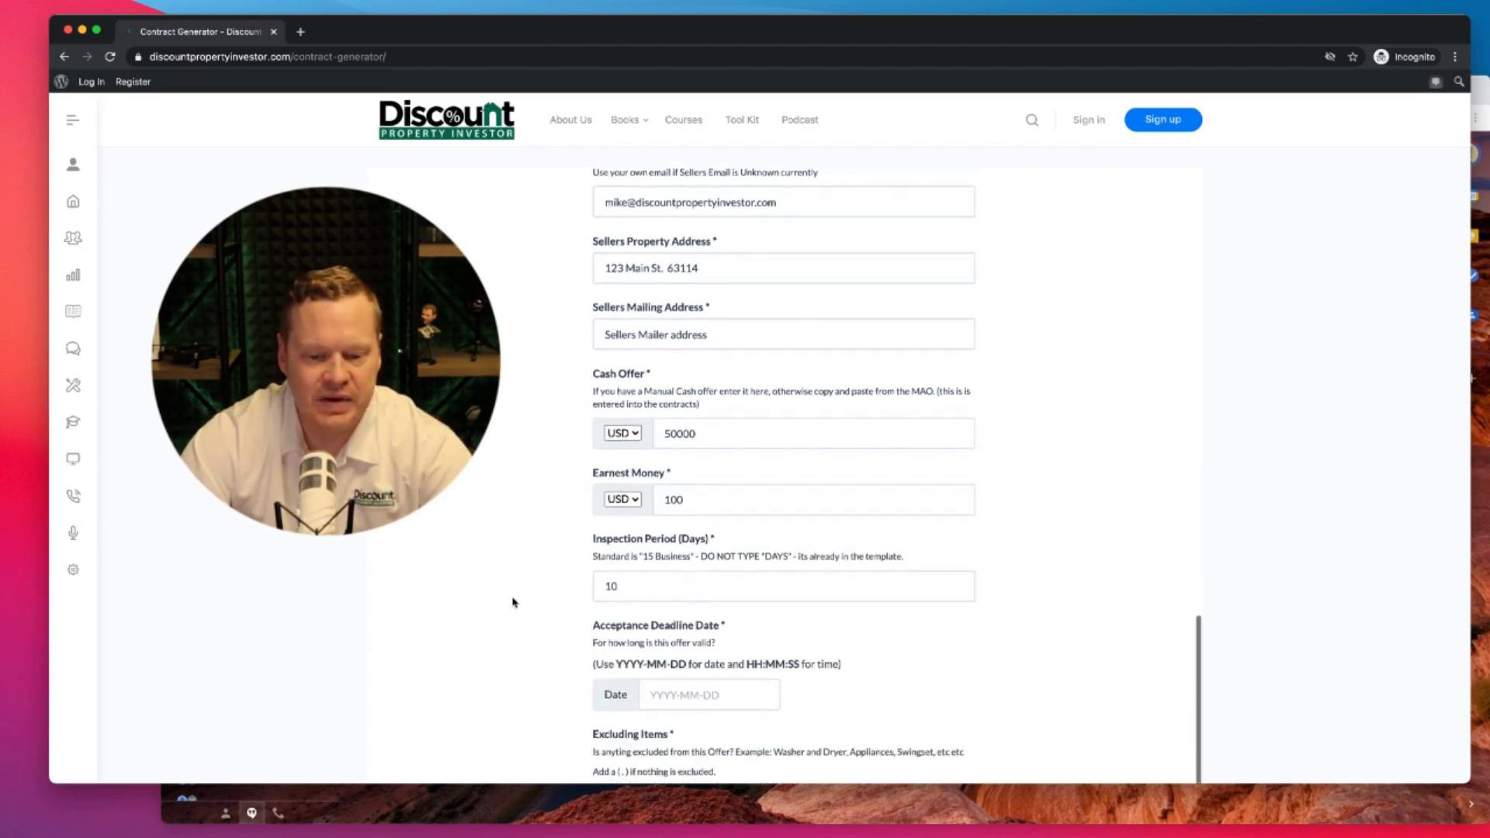
Step: Set the acceptance deadline to 2021-01-07, keeping the cash offer at 50000
left_click(682, 695)
type("20")
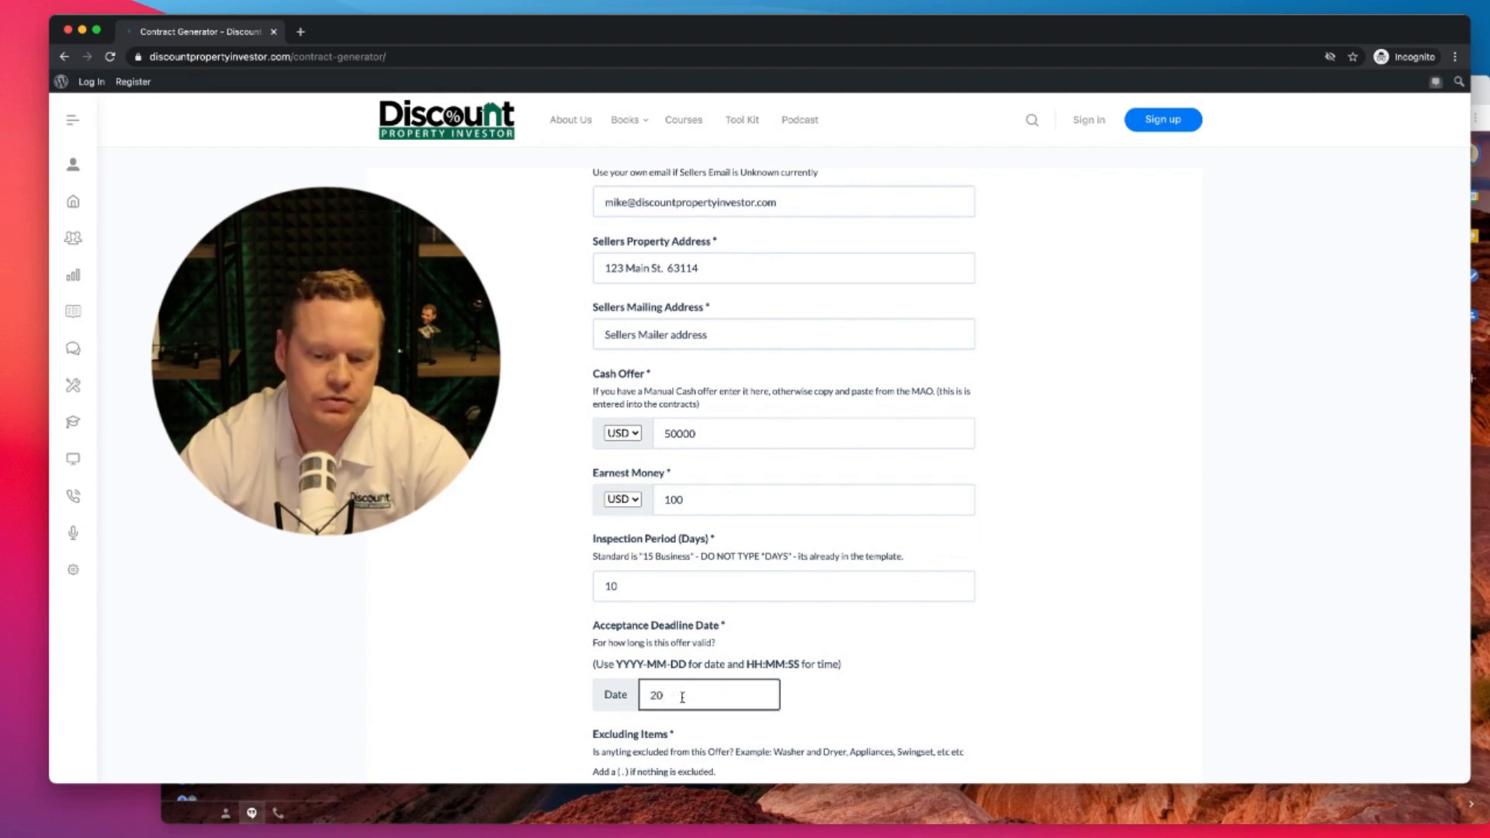
type("21")
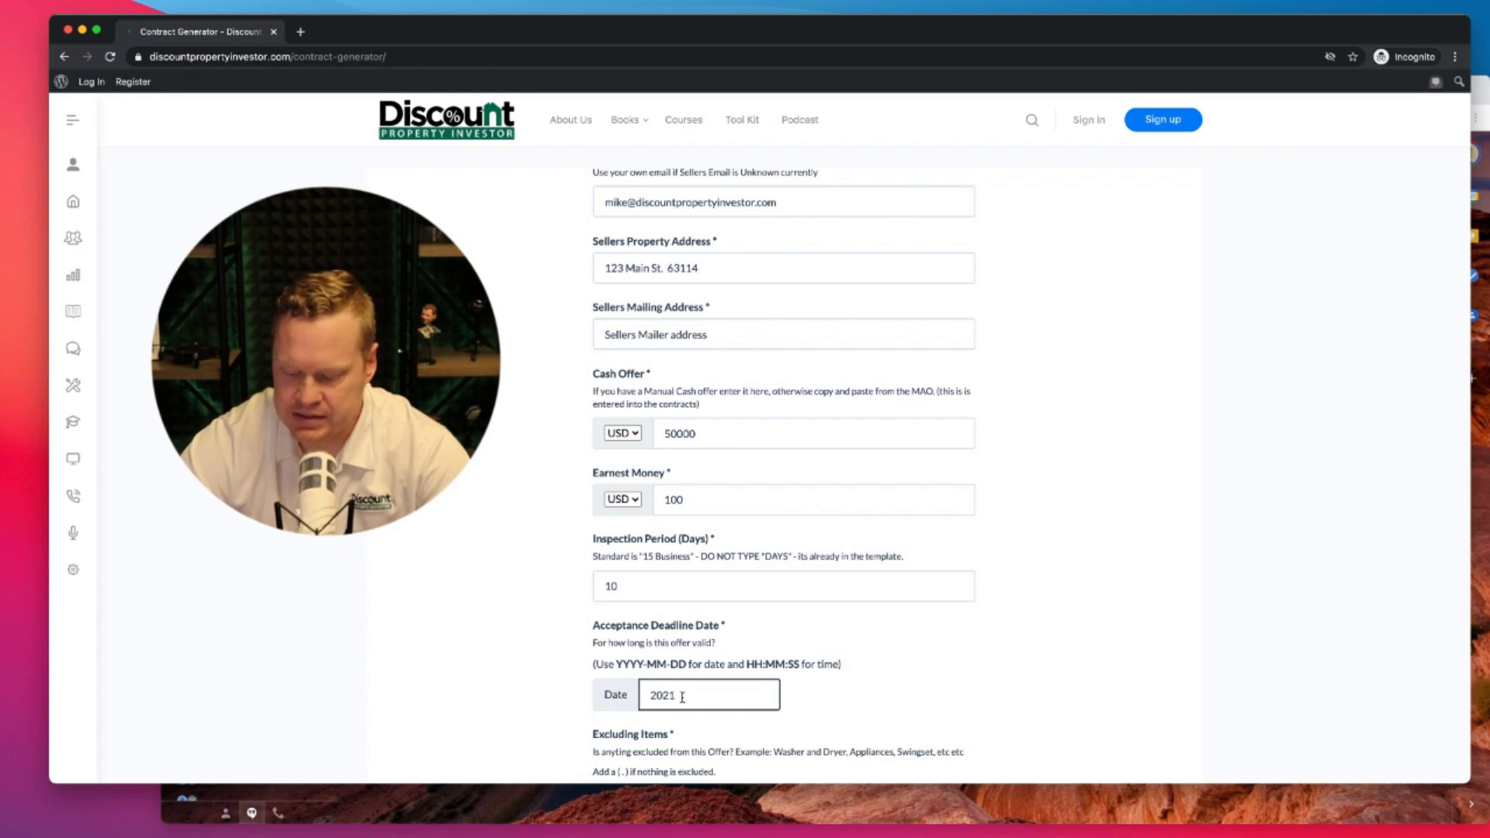
type("-01-07")
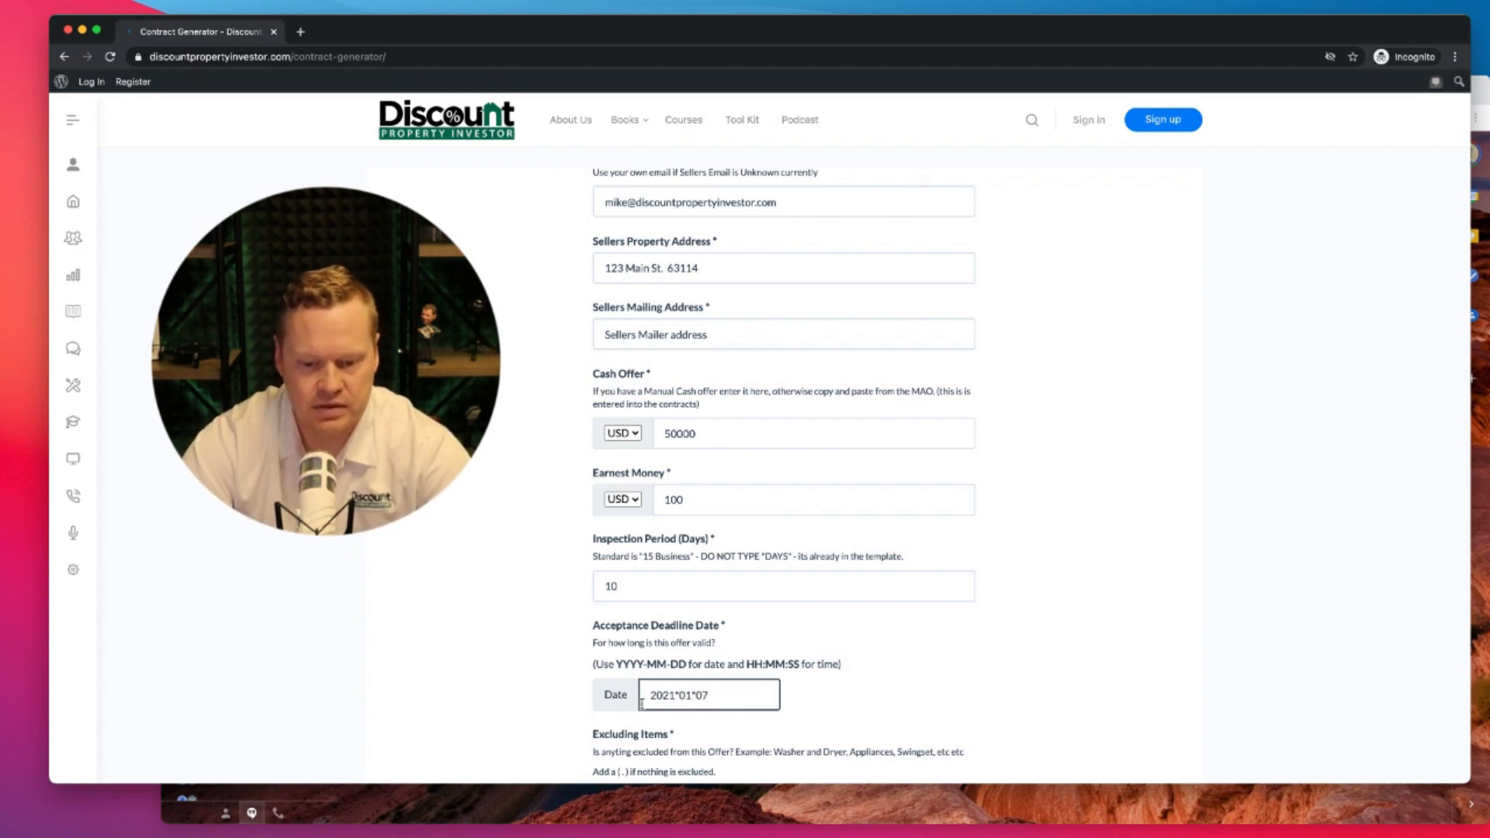
key("Left")
type("-")
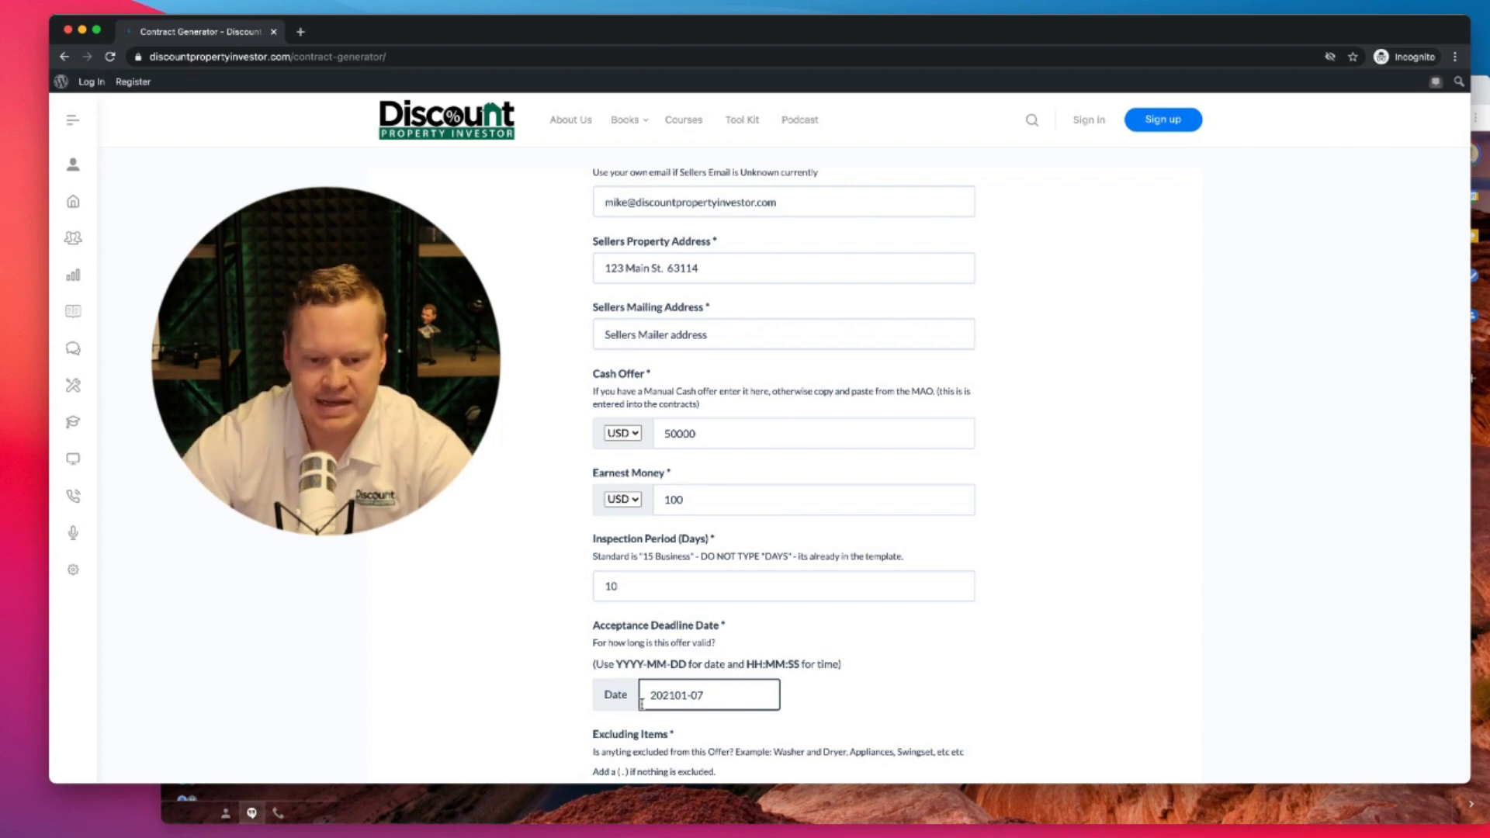
left_click(714, 474)
mouse_move(813, 433)
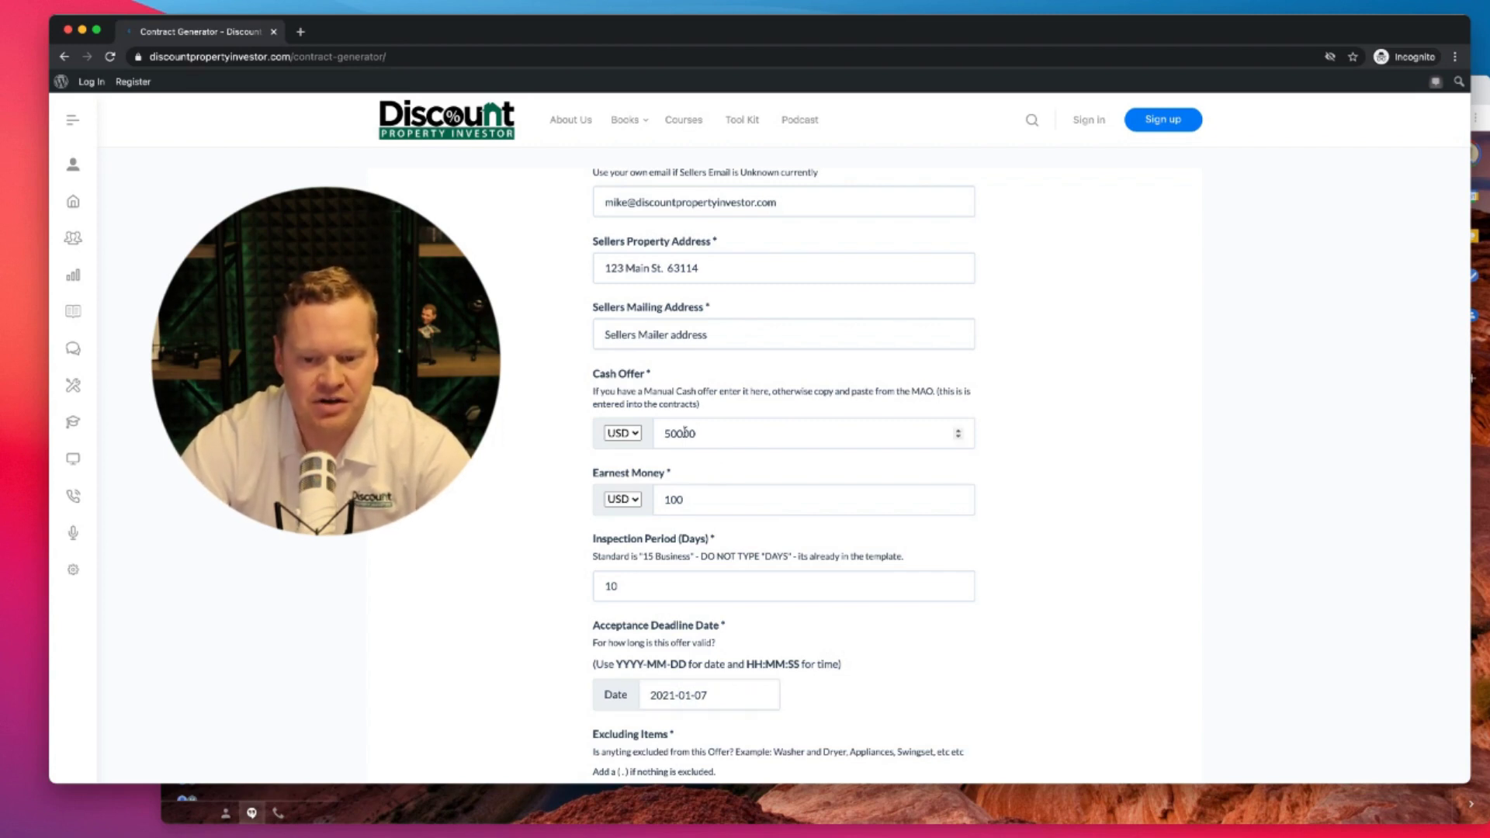
left_click(959, 432)
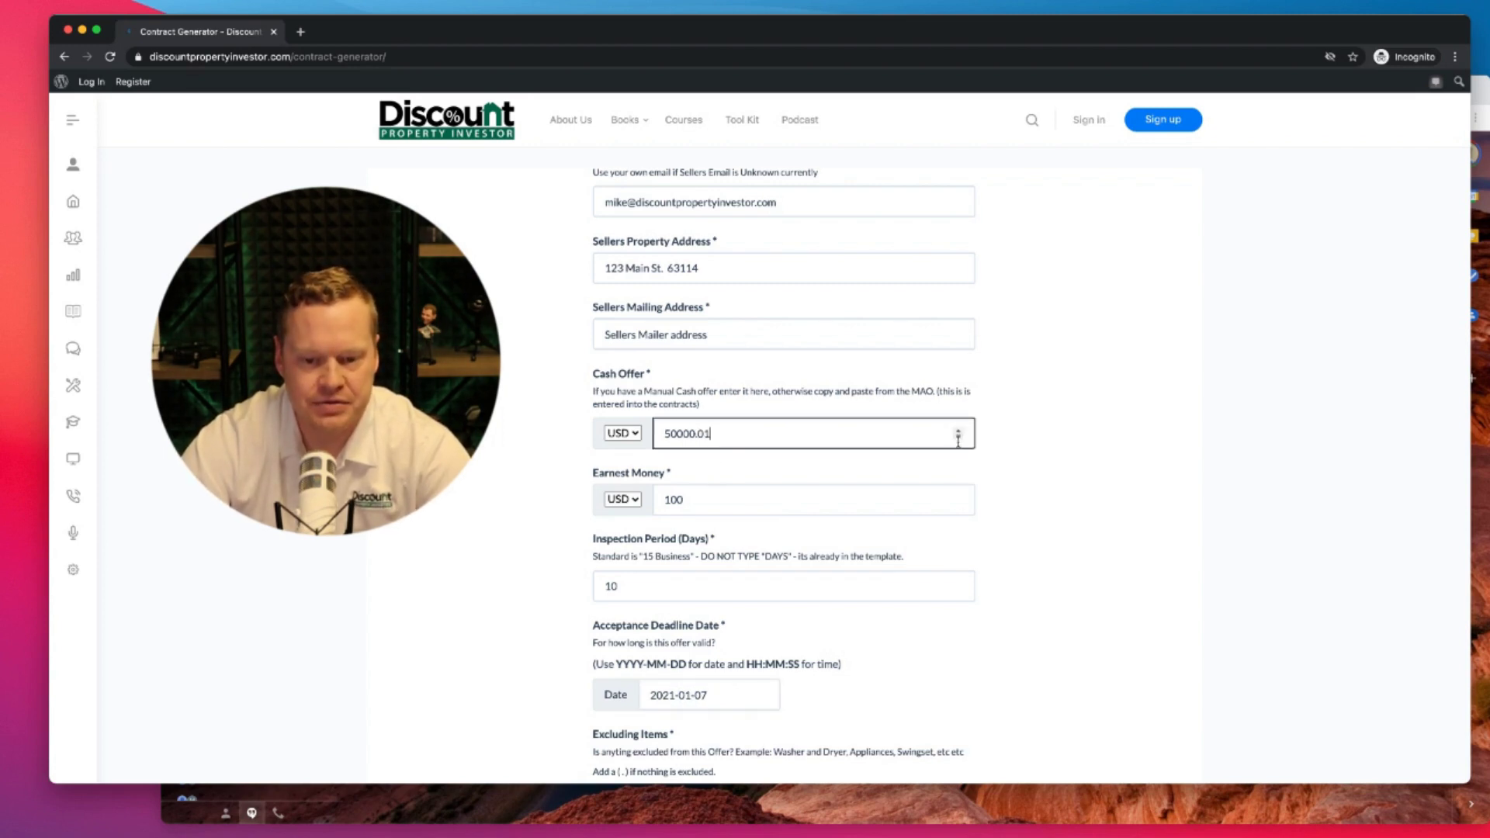
left_click(959, 438)
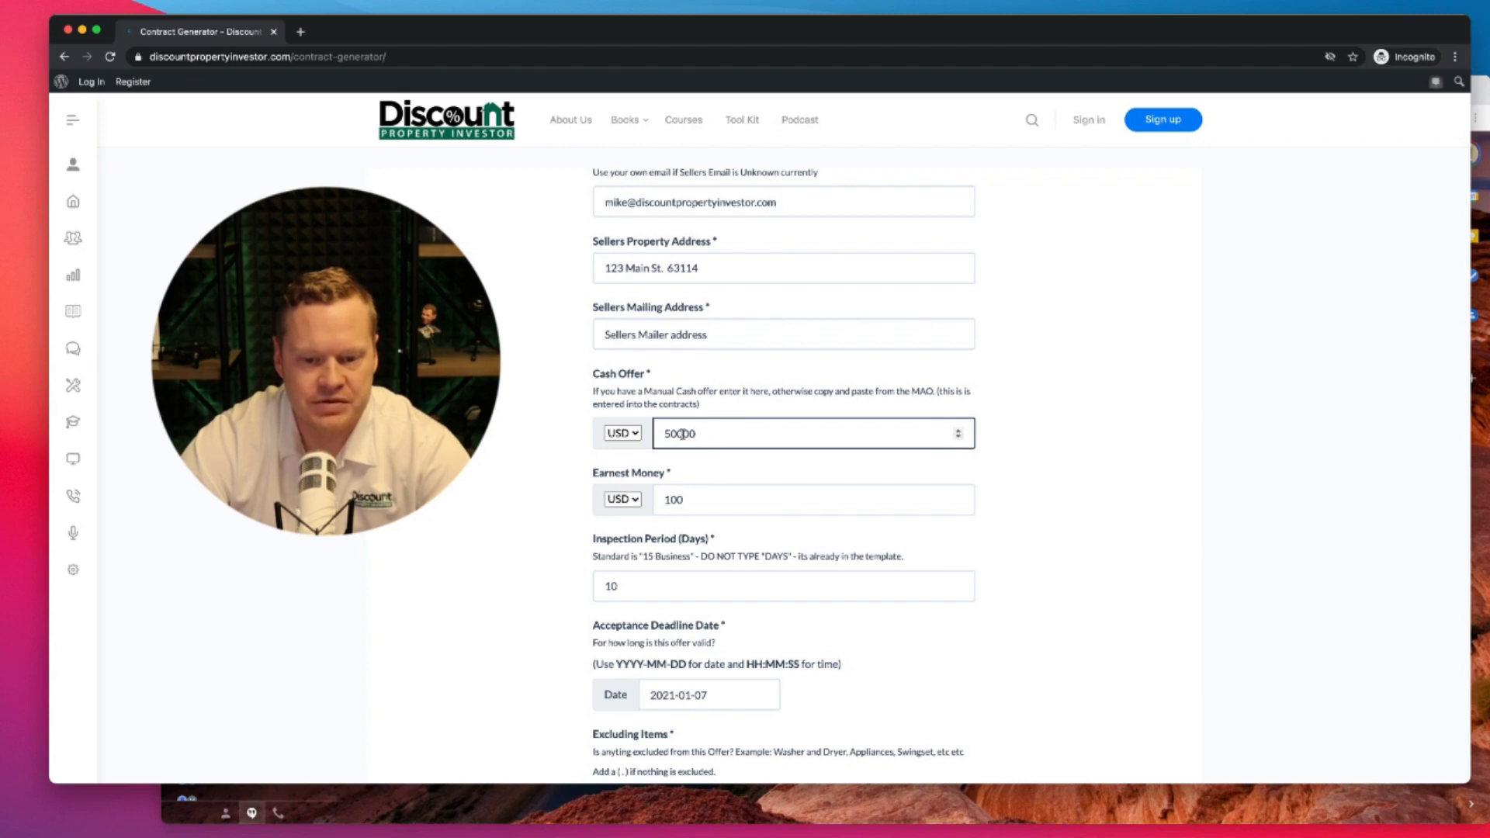
Step: Put '.' in Excluding Items and set the closing date to 2021-01-31
scroll(465, 590, "down", 2)
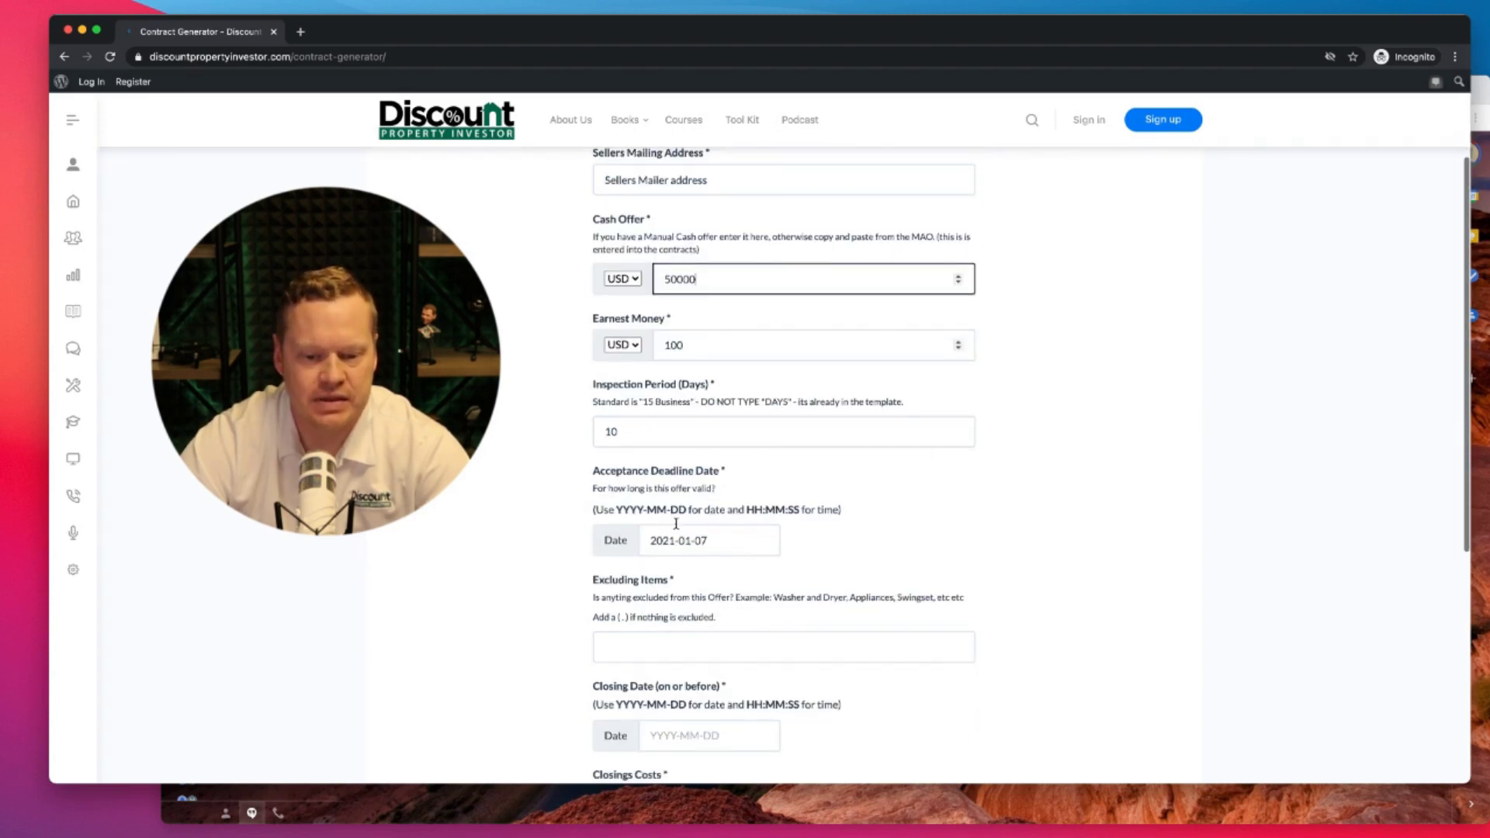
scroll(457, 602, "down", 2)
left_click(613, 543)
type(".")
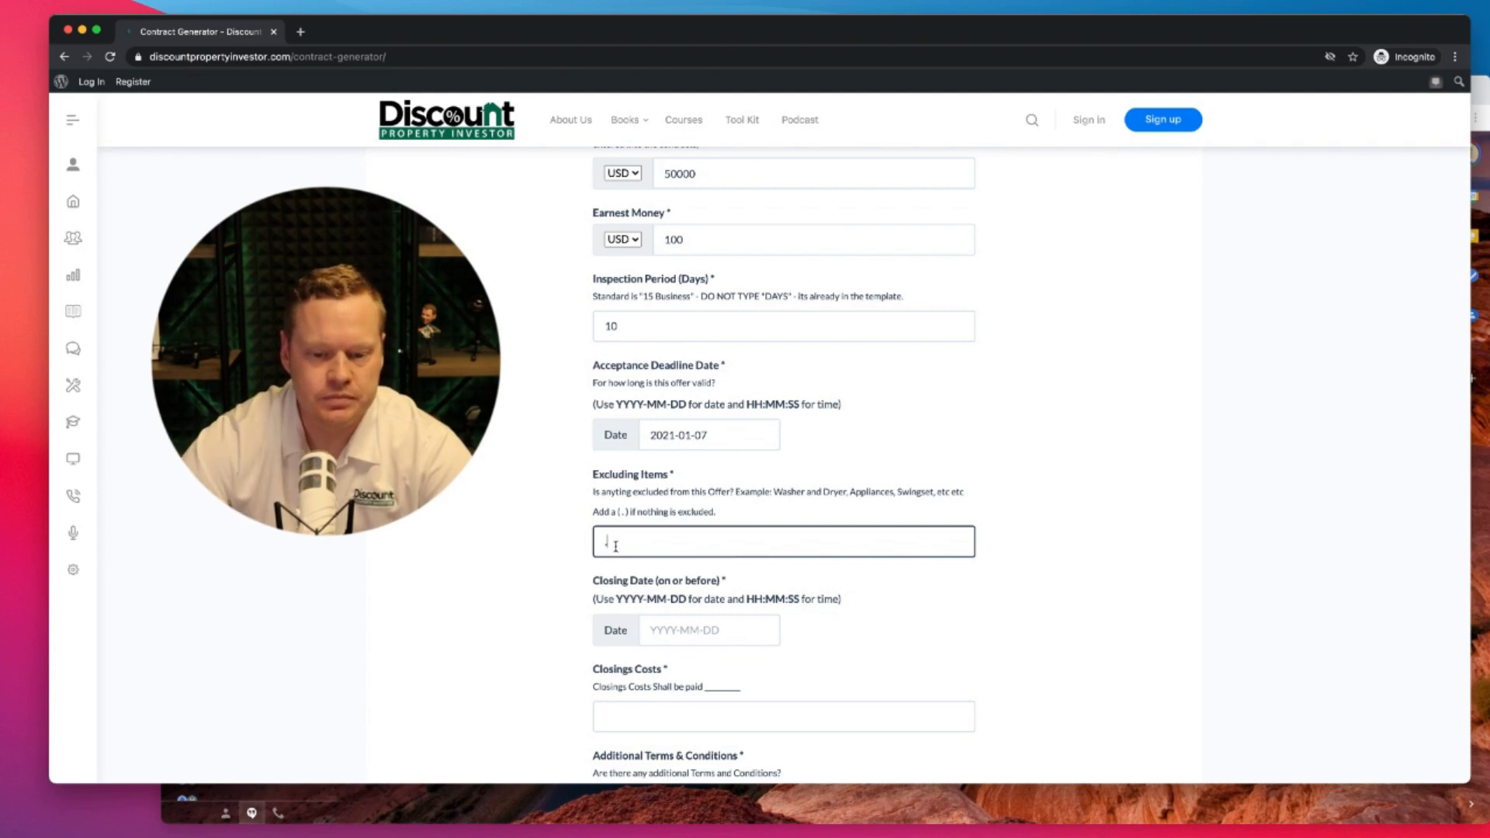
left_click(669, 629)
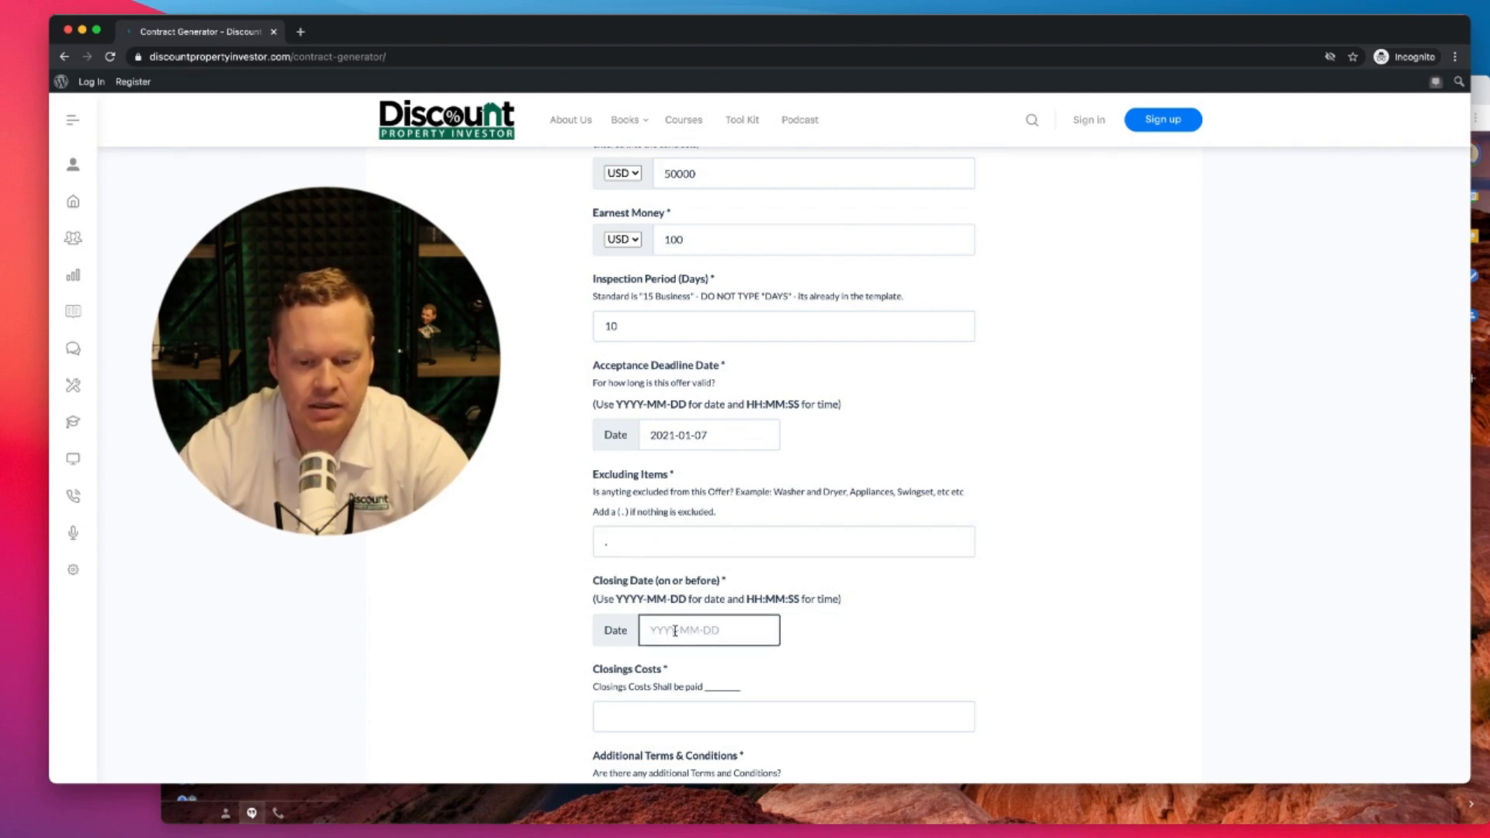
type("2021")
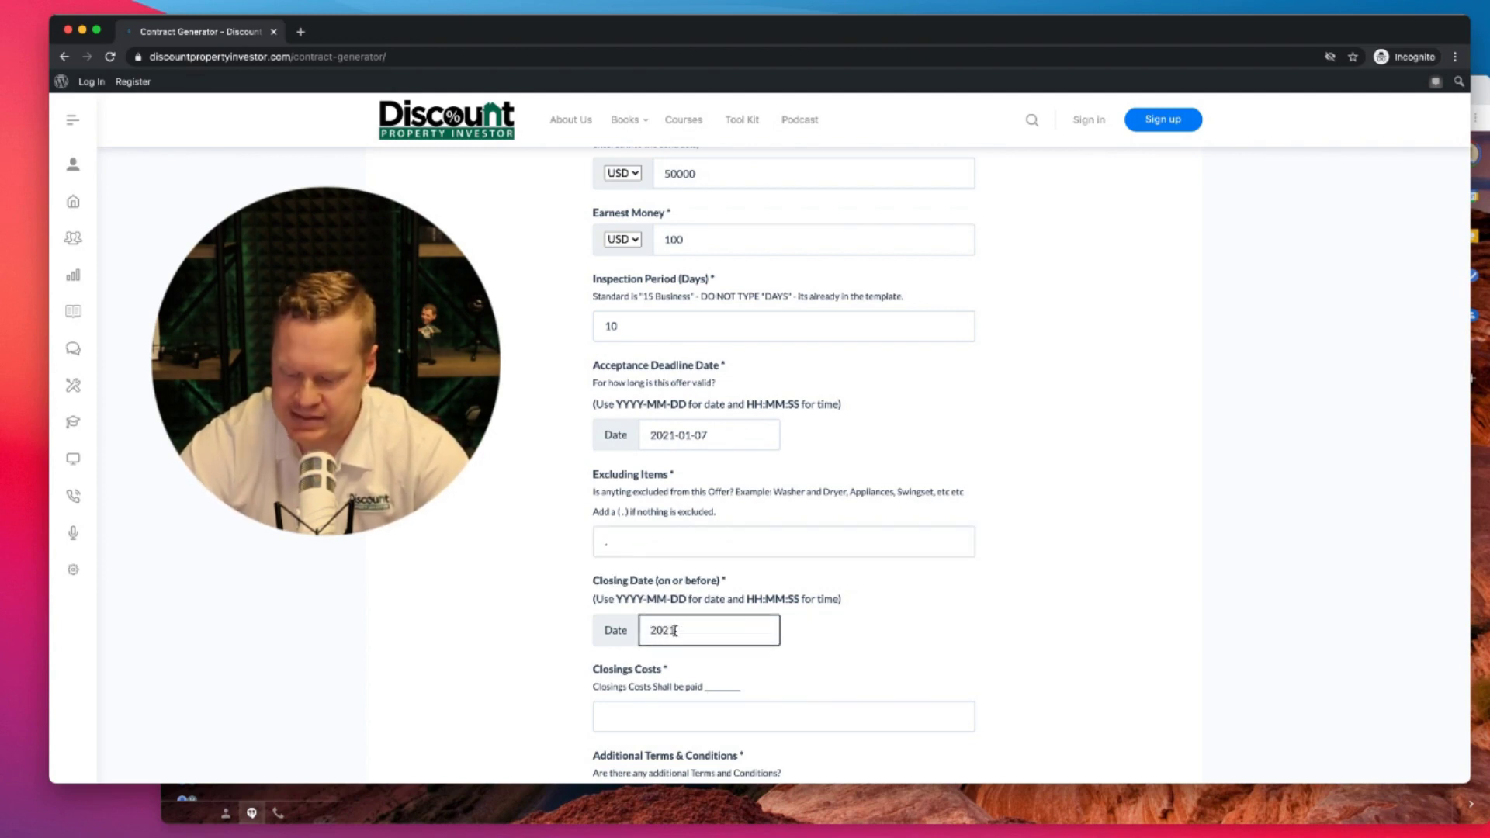
type("31")
Step: Put '.' in Closing Costs and Additional Terms, and pass the reCAPTCHA check
scroll(667, 574, "down", 3)
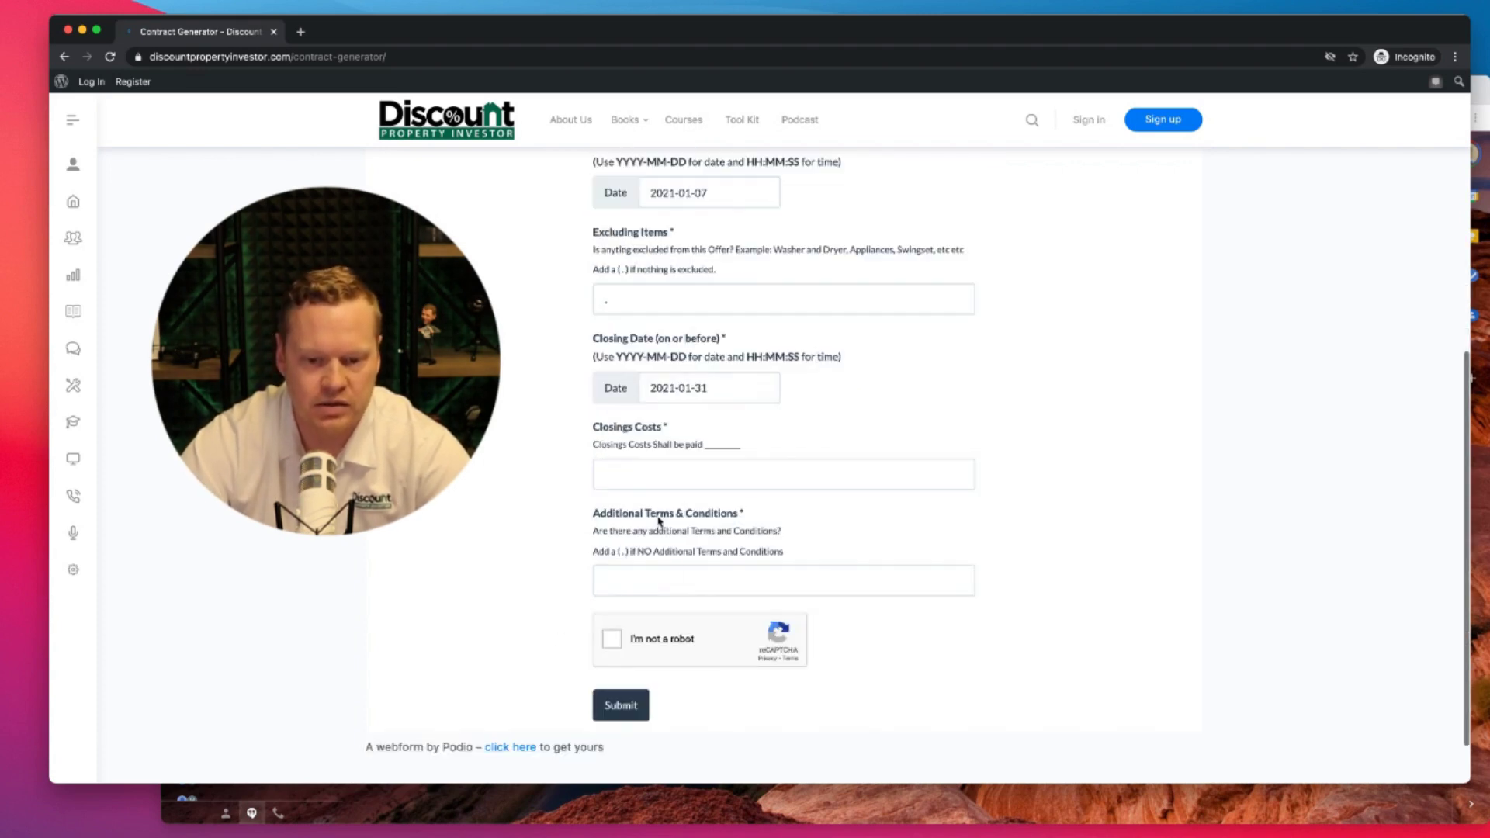
left_click(665, 473)
type(".")
key("Tab")
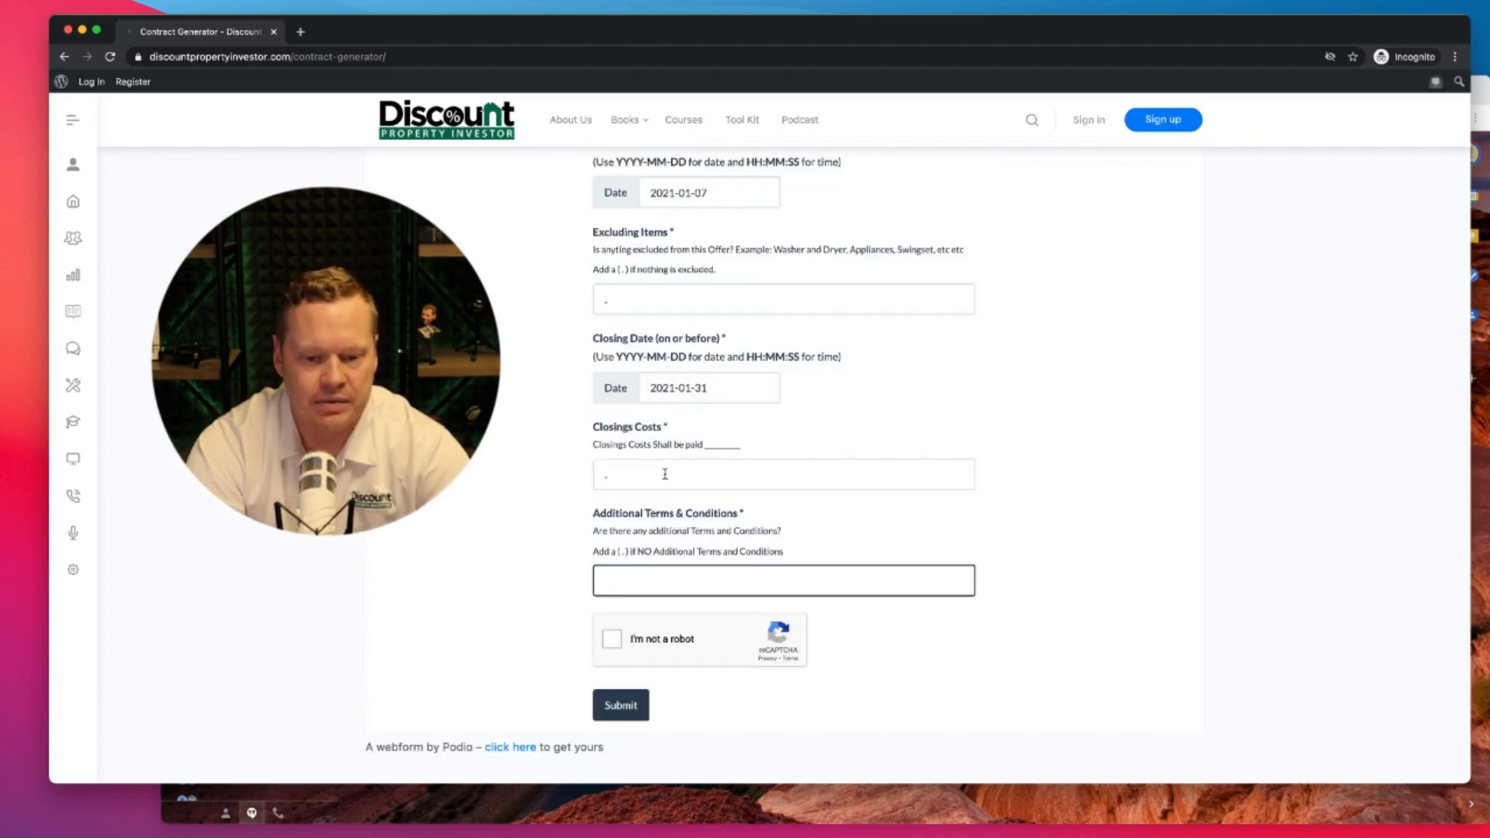
left_click(612, 639)
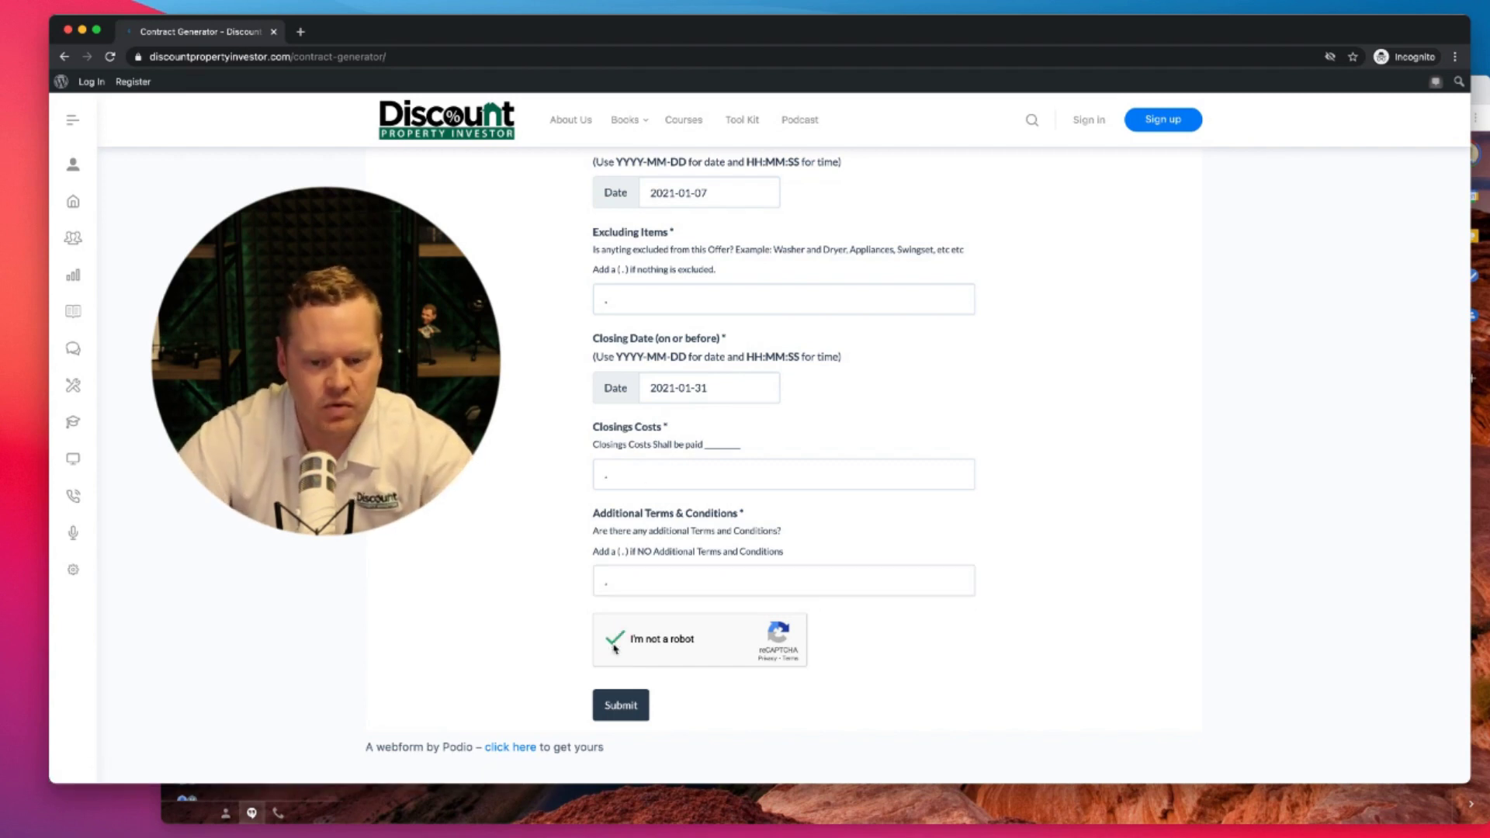
Step: Submit the cash offer form and return to the browser showing Gmail
left_click(618, 702)
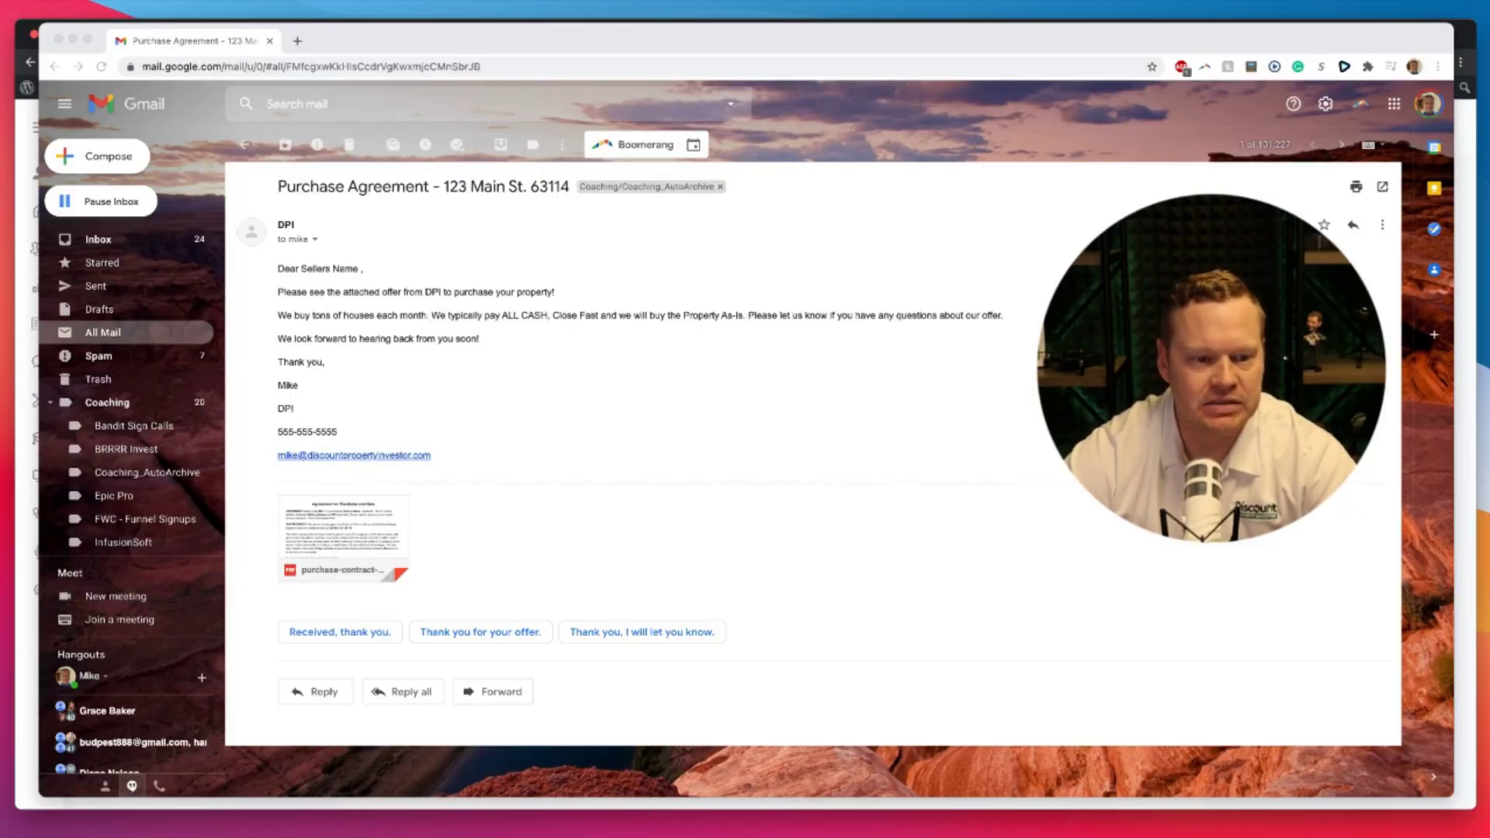
left_click(530, 239)
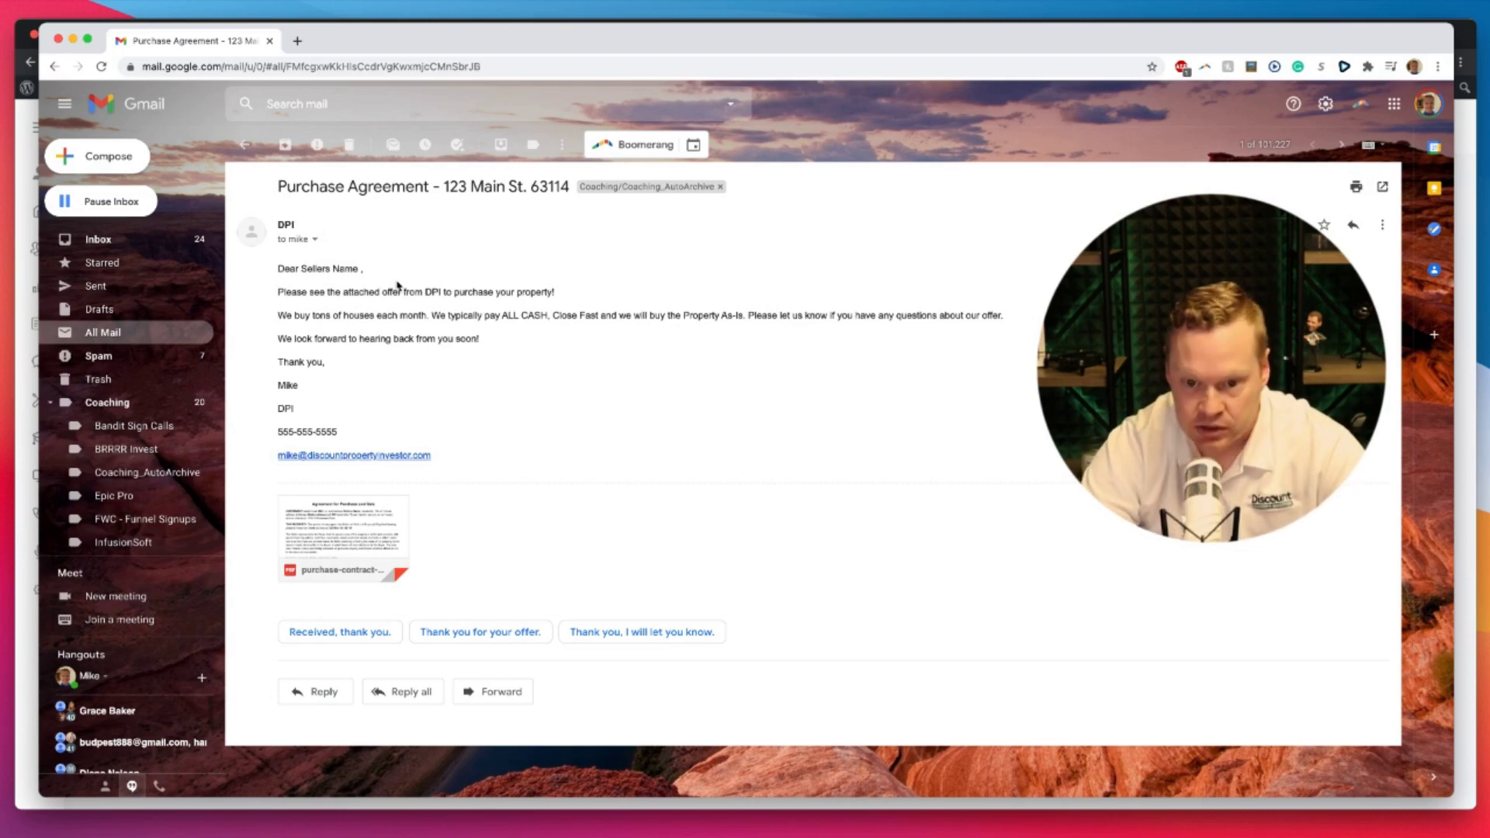
Step: Enlarge the Gmail page and open the attached purchase-contract-123-main-st-63114.pdf
key("super+equal")
key("super+equal")
key("super+equal")
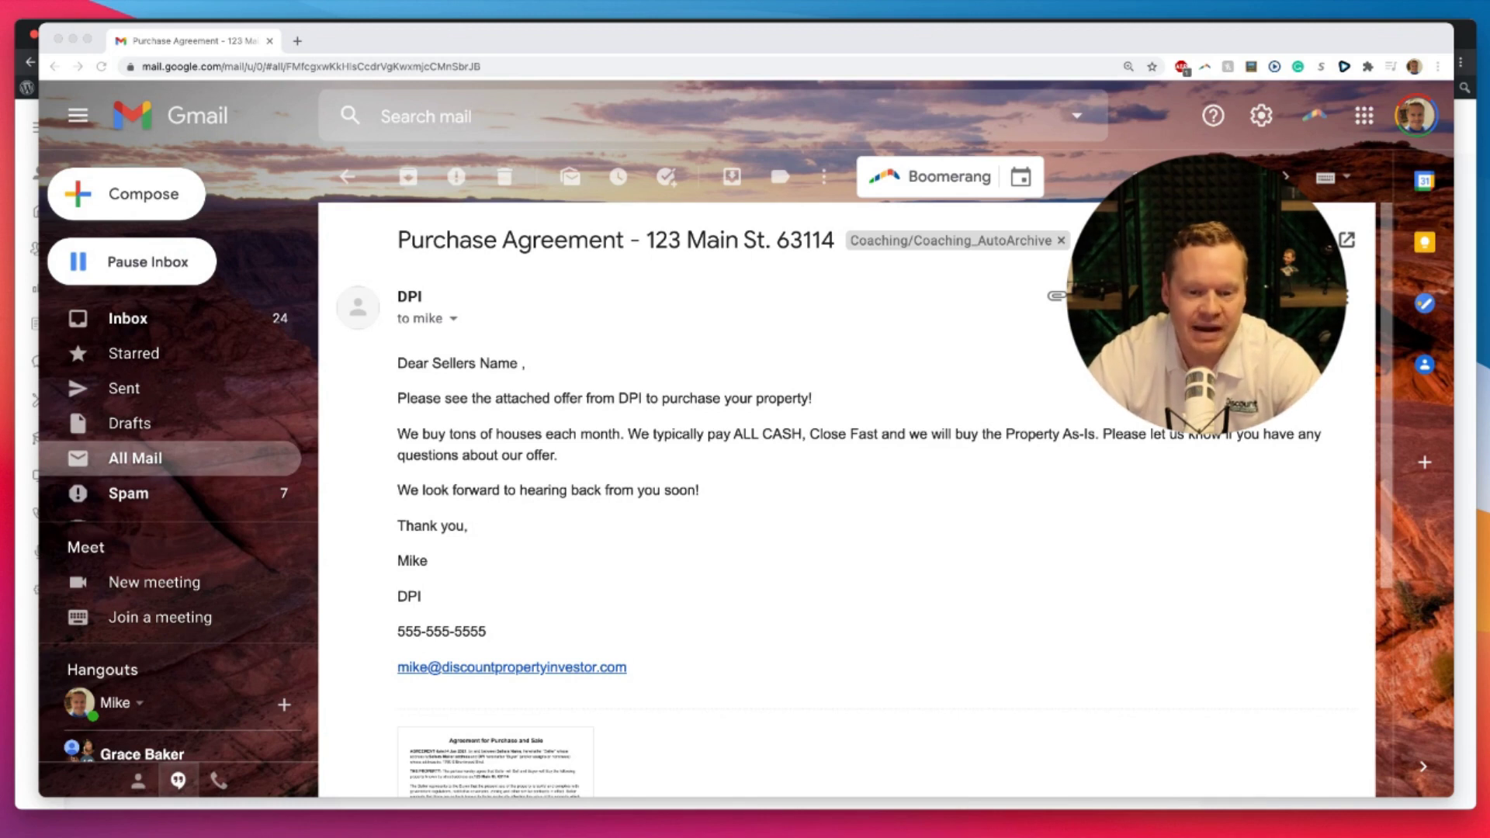
scroll(854, 501, "down", 1)
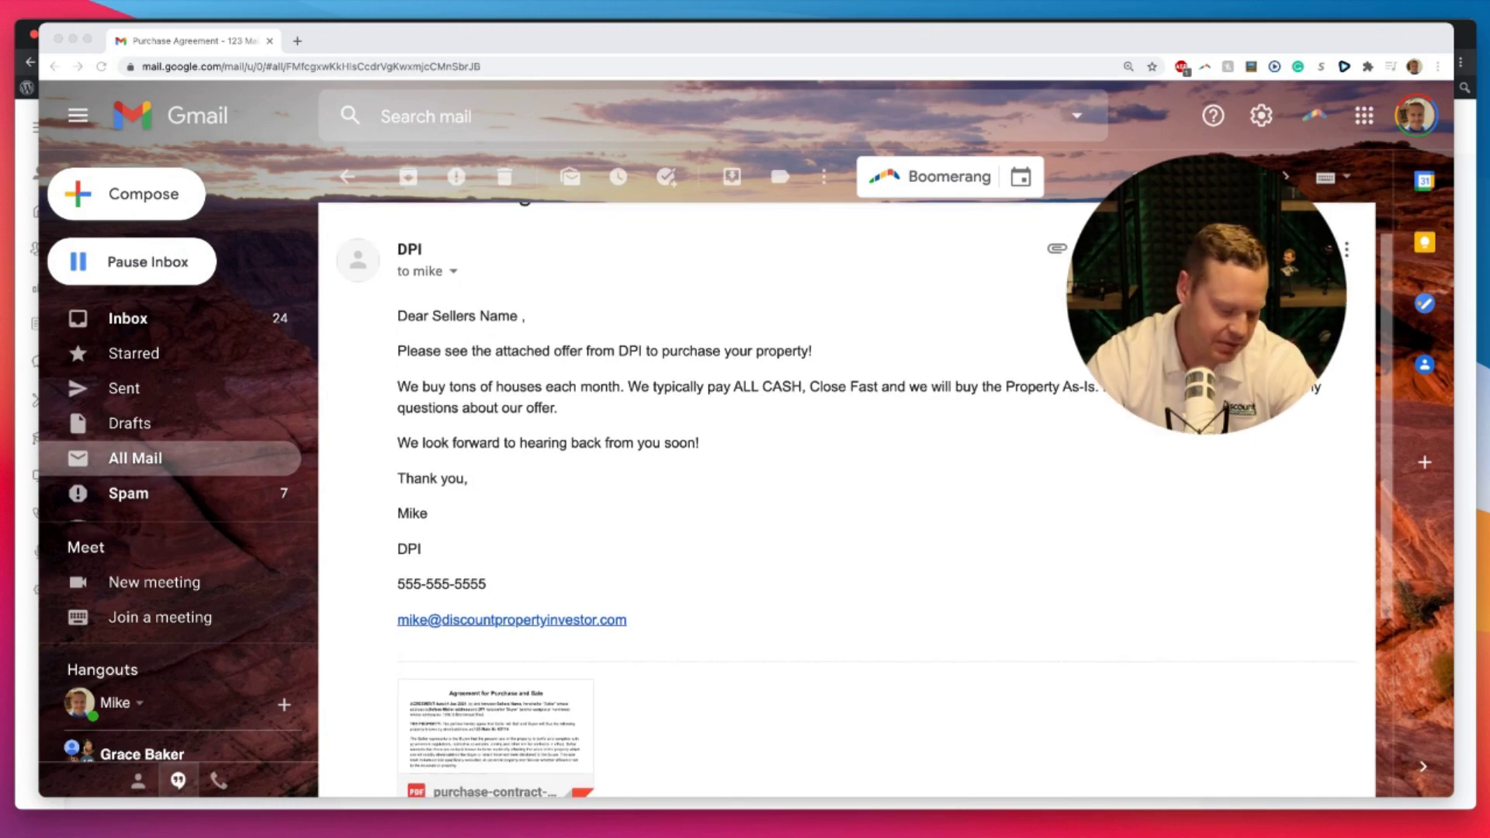
scroll(853, 501, "down", 3)
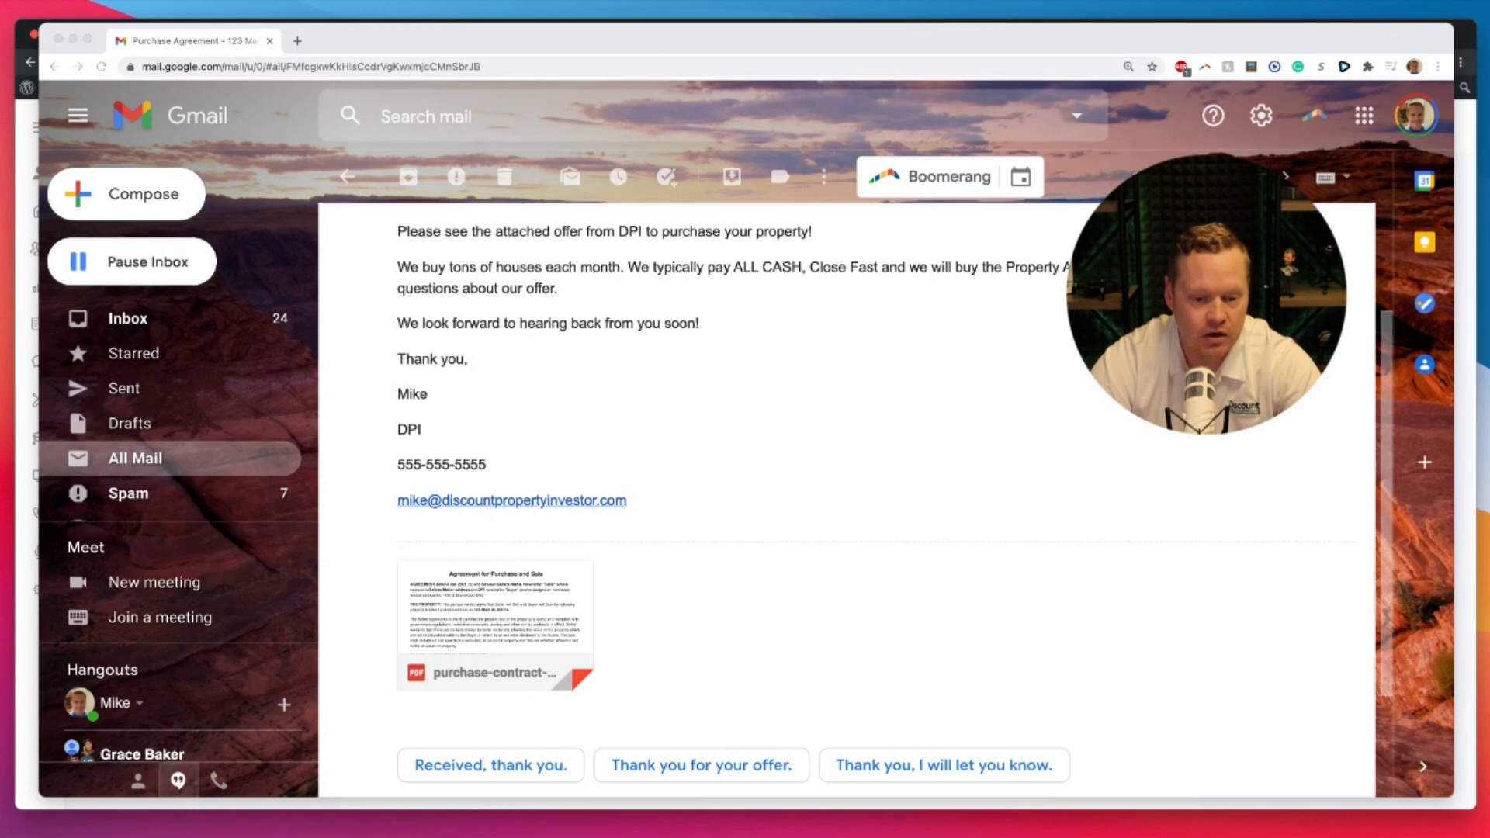
left_click(532, 601)
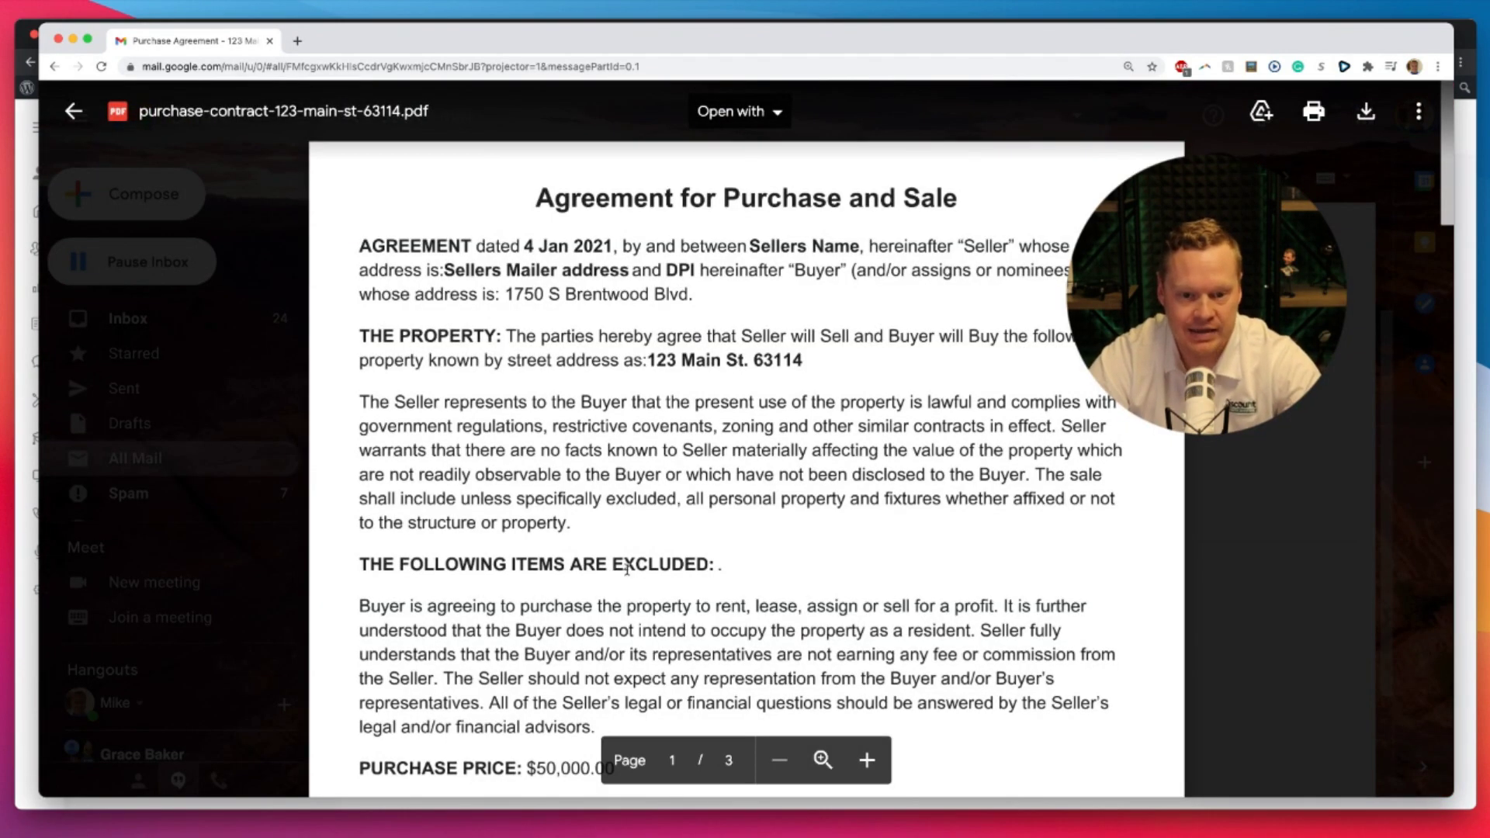
Step: Read through all three contract pages, scroll back to the top, and close the viewer
scroll(627, 569, "down", 1)
scroll(558, 465, "down", 5)
scroll(490, 361, "up", 1)
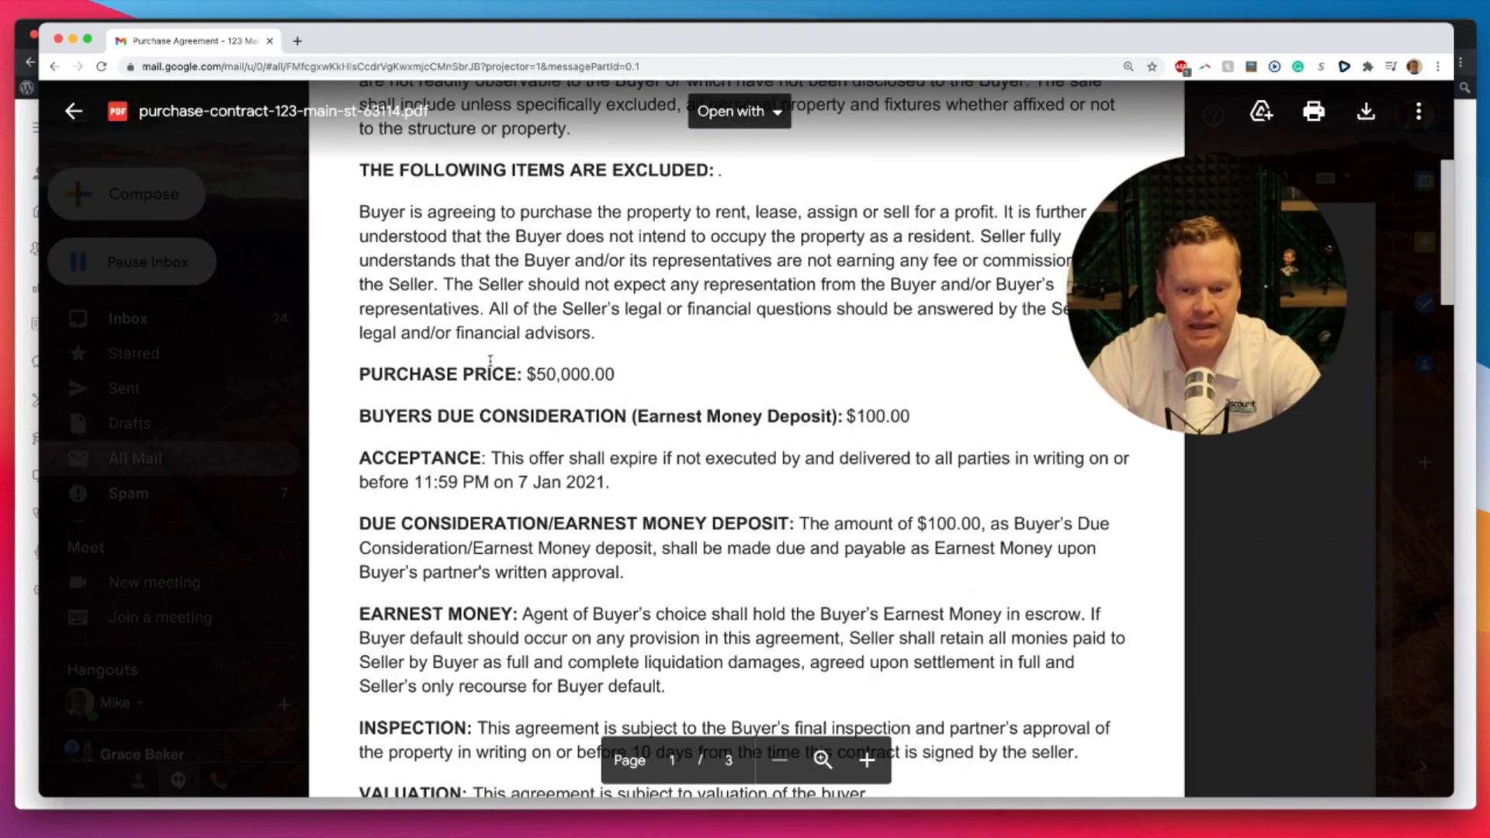
scroll(814, 508, "down", 3)
scroll(814, 507, "down", 3)
scroll(814, 508, "down", 5)
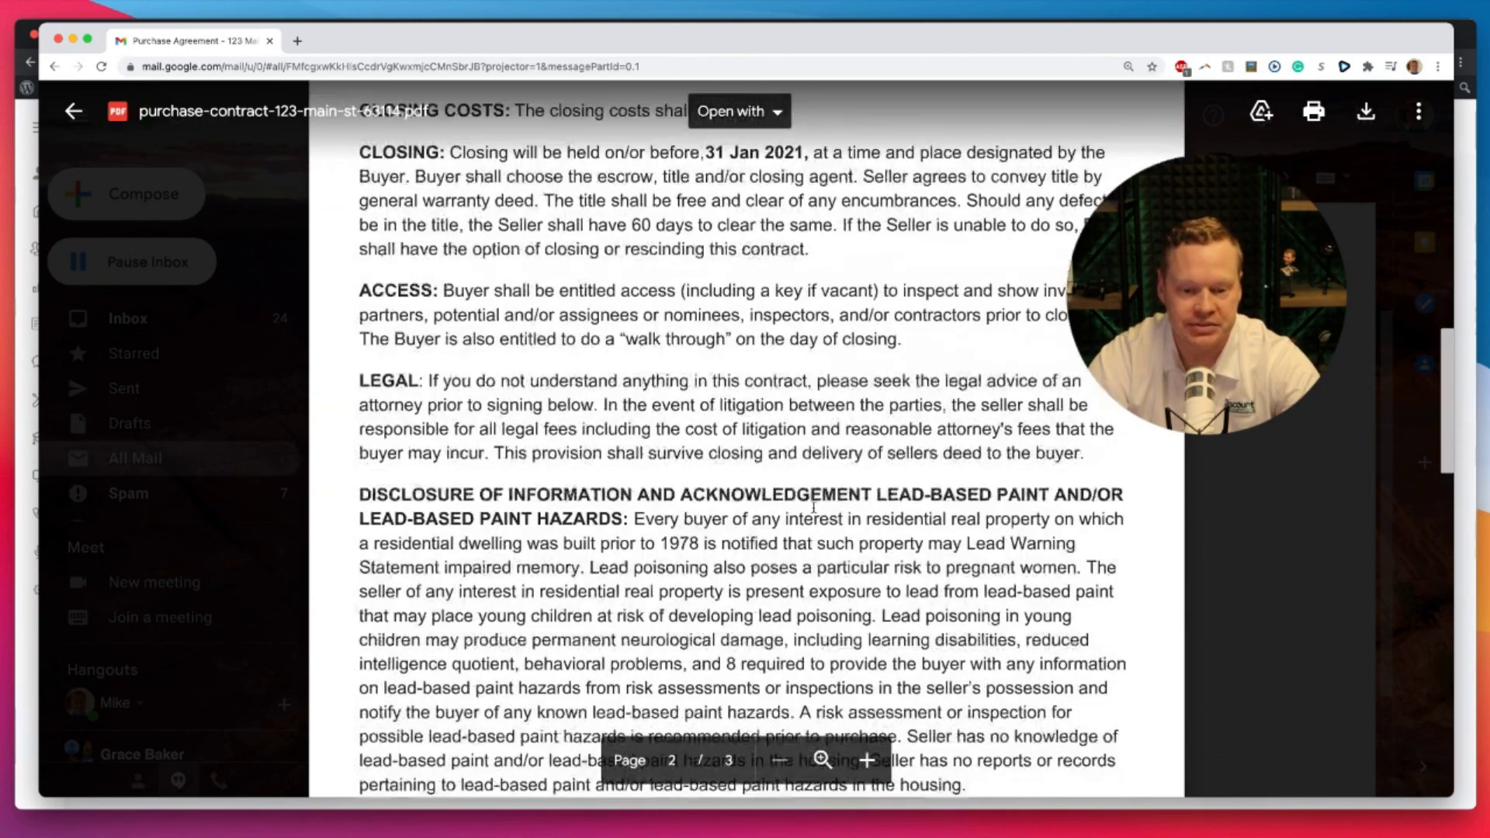
scroll(814, 508, "down", 6)
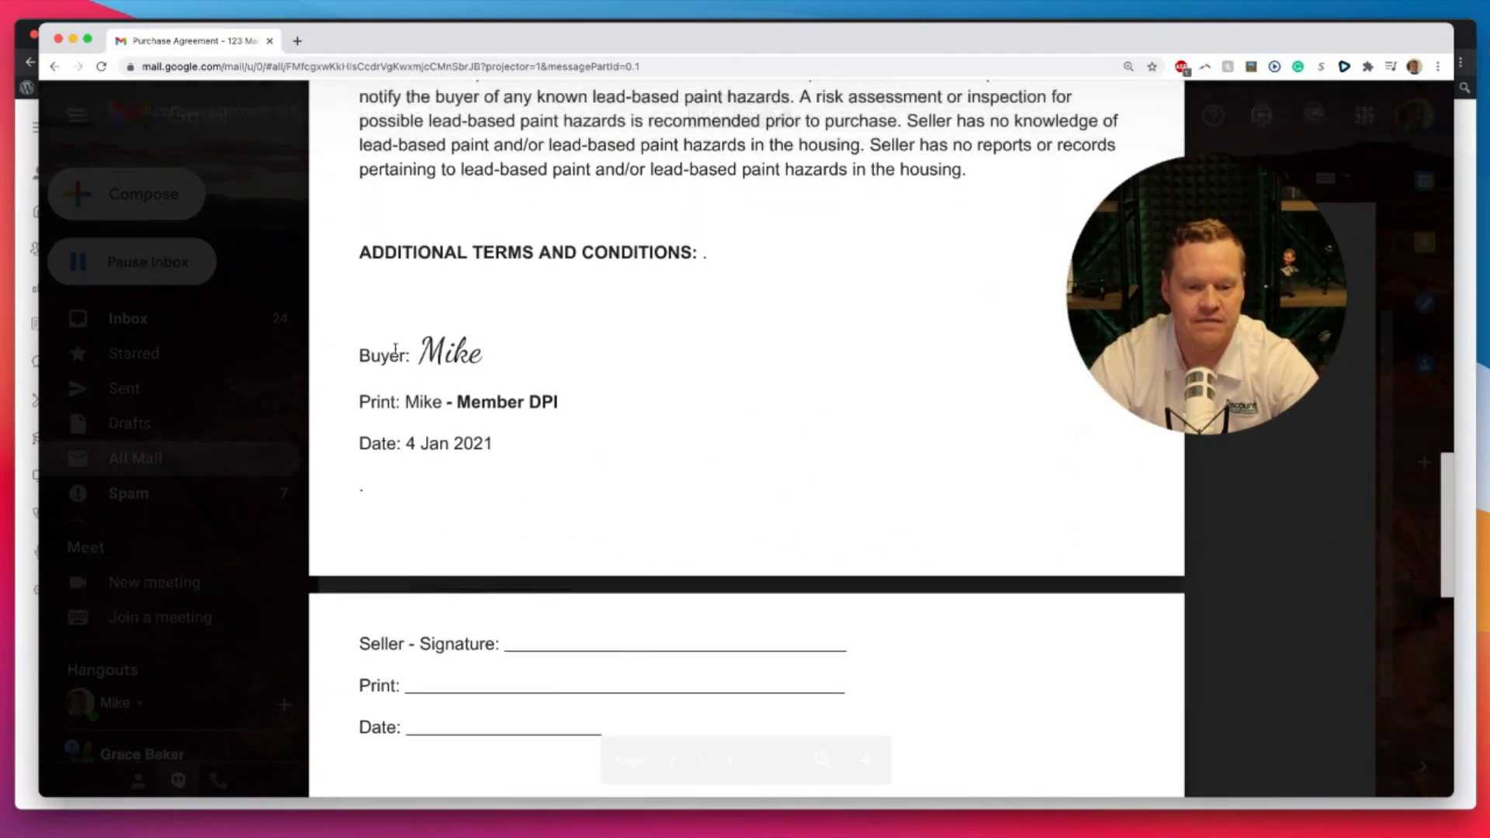
scroll(583, 356, "down", 4)
scroll(583, 356, "down", 3)
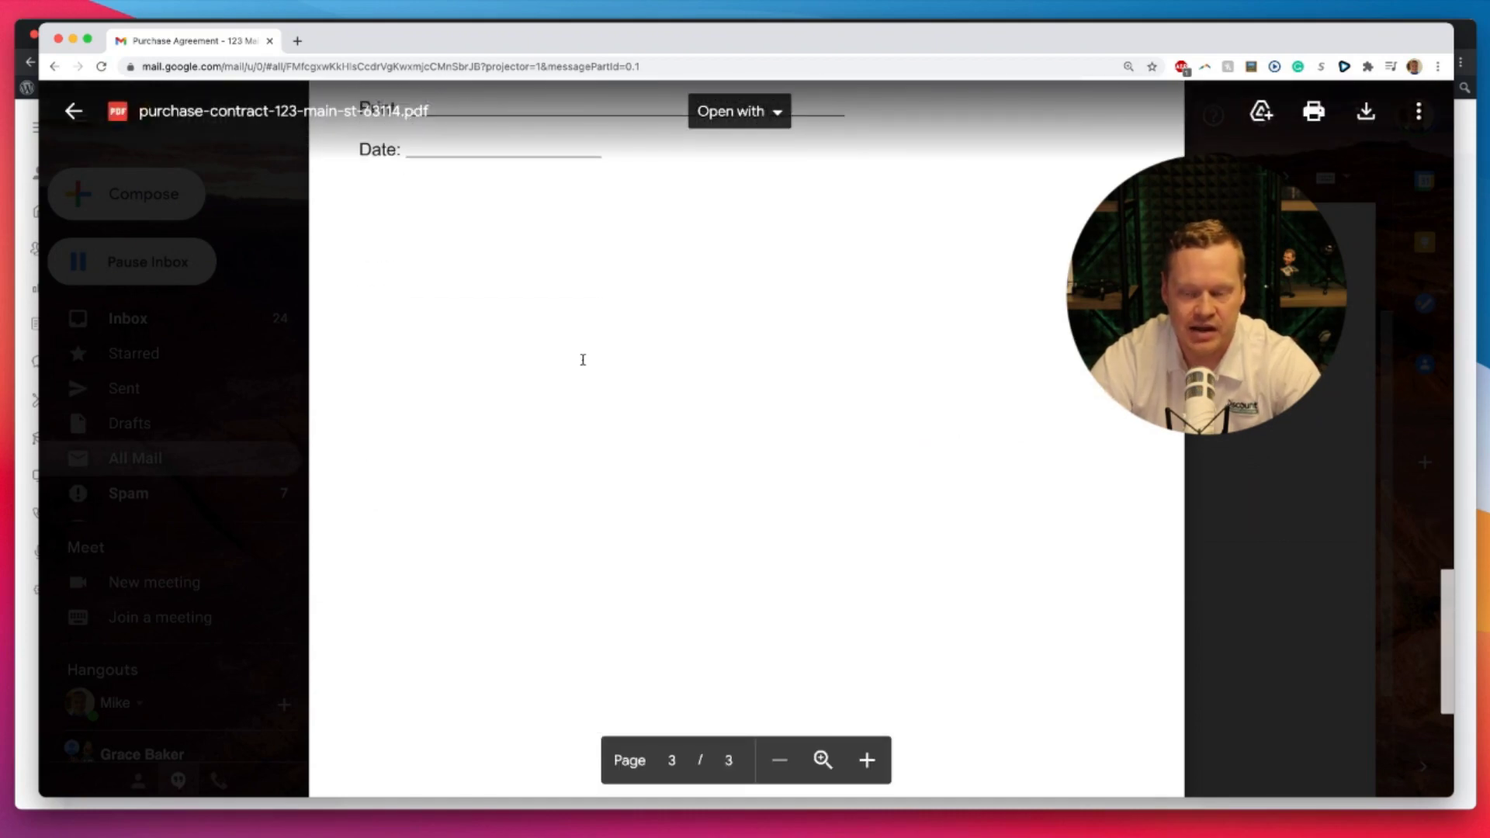
scroll(584, 358, "up", 10)
scroll(583, 361, "up", 10)
scroll(583, 361, "up", 5)
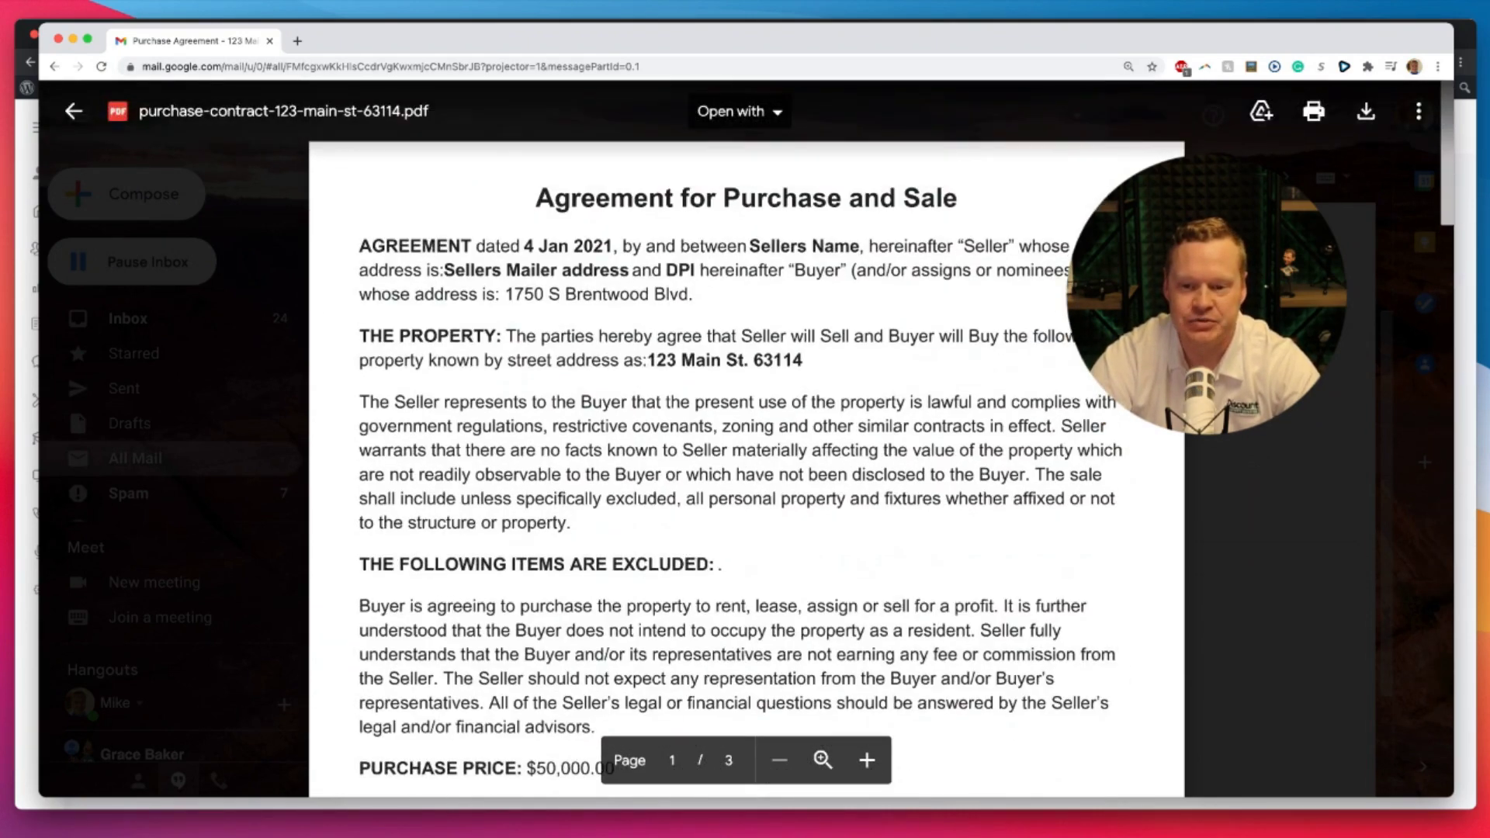
key("Escape")
scroll(633, 367, "up", 3)
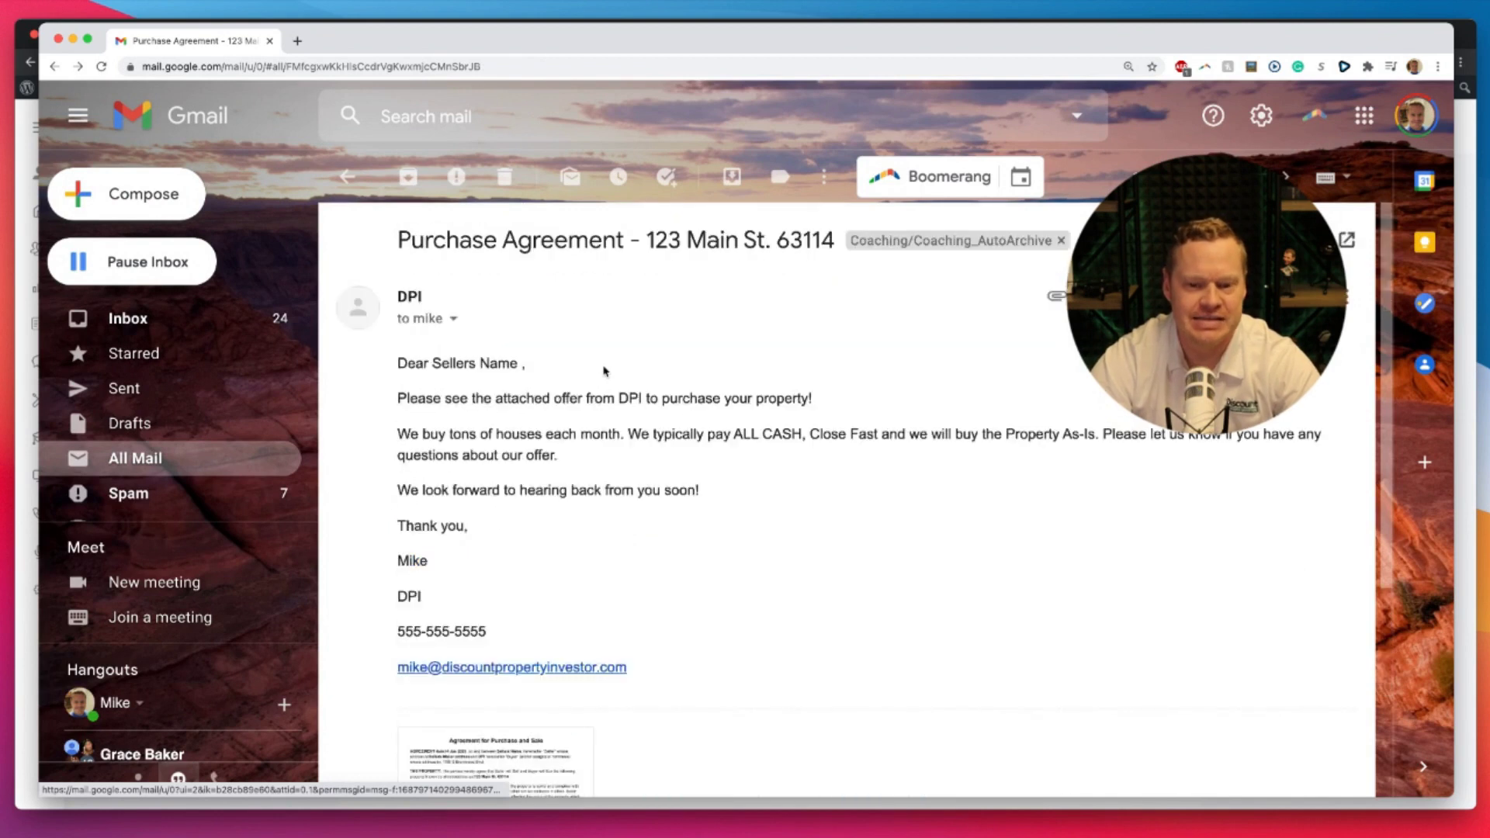